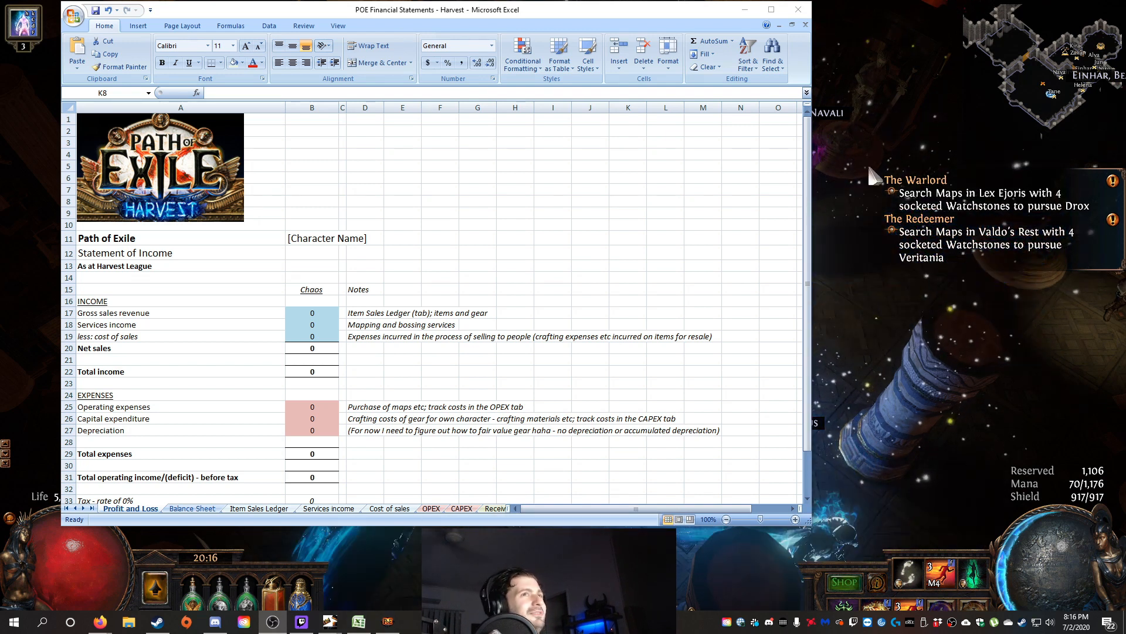
Step: Widen the workbook window on both sides so it spans the full width of the screen
drag(812, 170, 1118, 170)
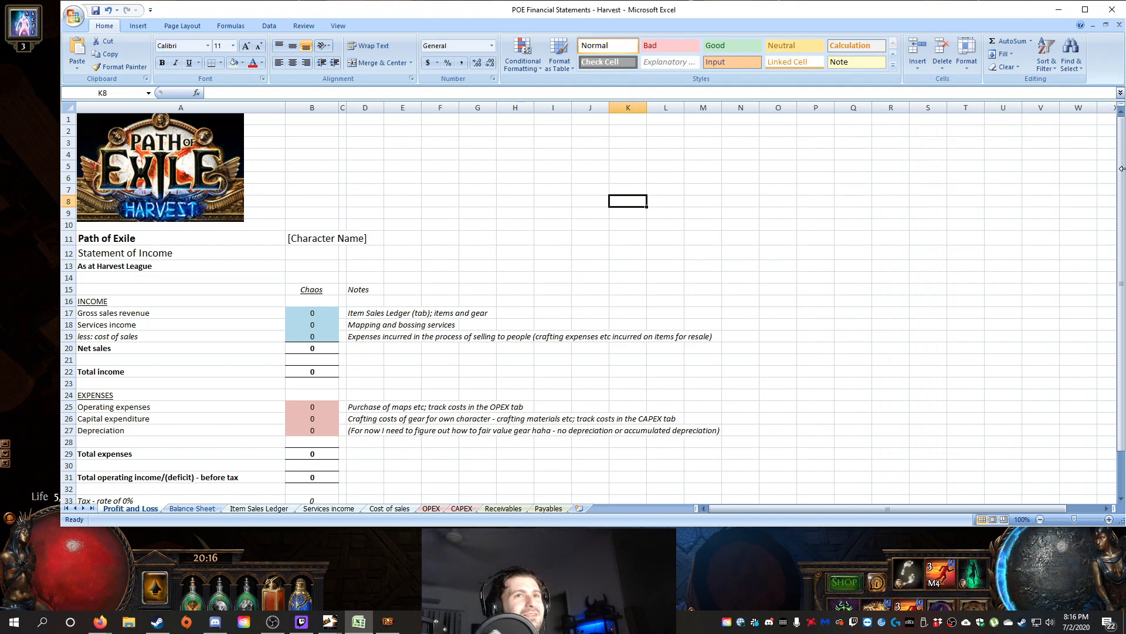
drag(60, 190, 0, 190)
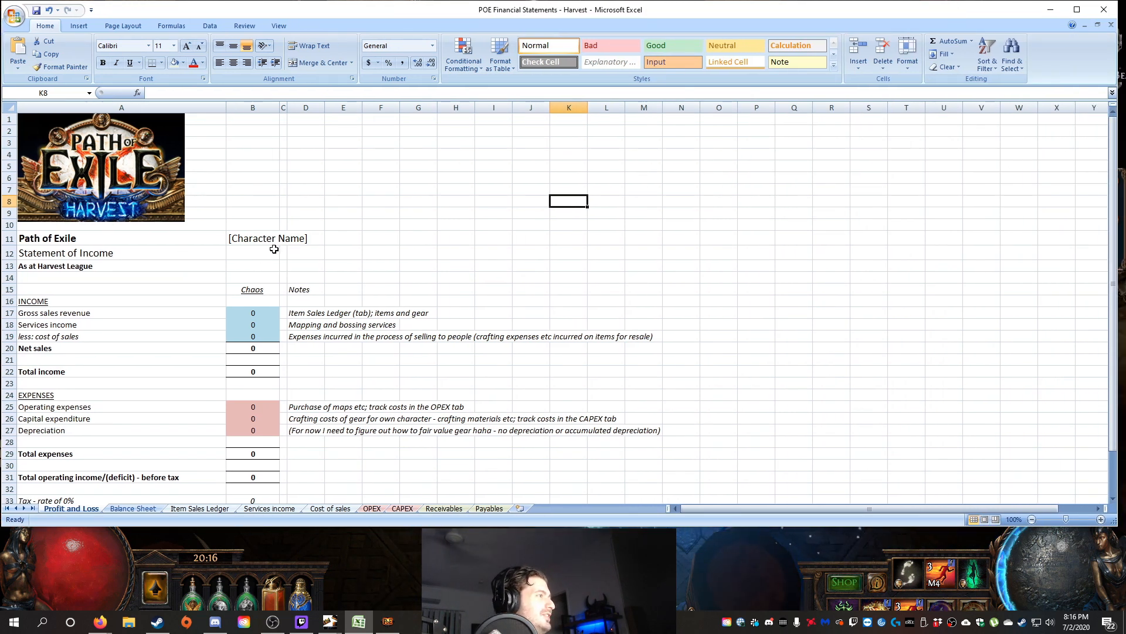
key(Left)
key(Left)
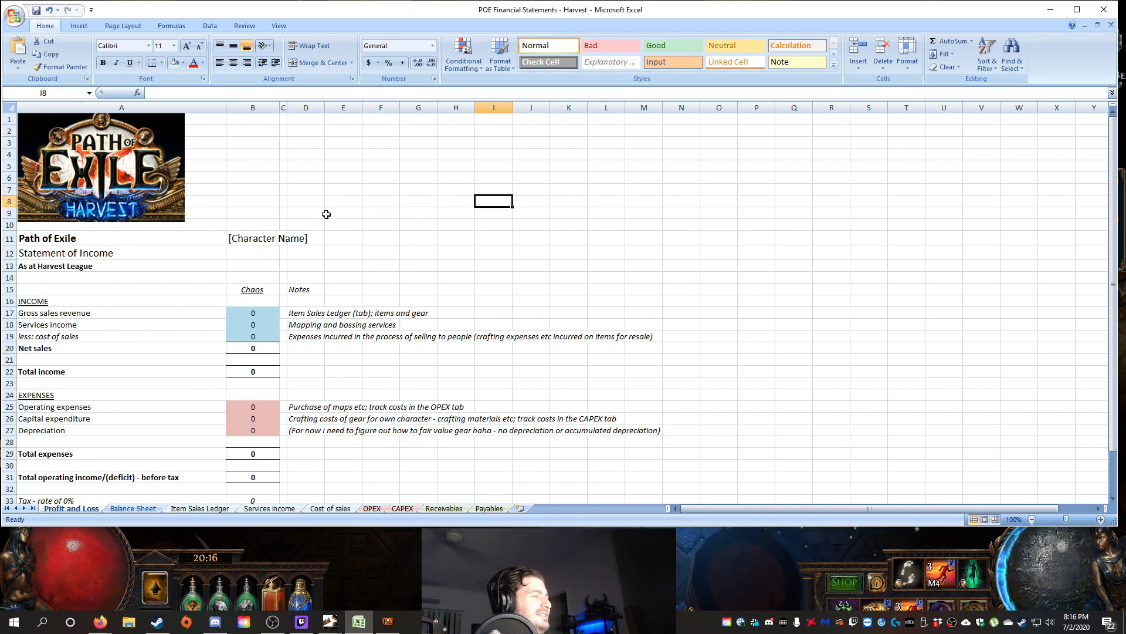
Step: Look over the whole Statement of Income, from its header down to the after-tax operating income
scroll(326, 214, down, 6)
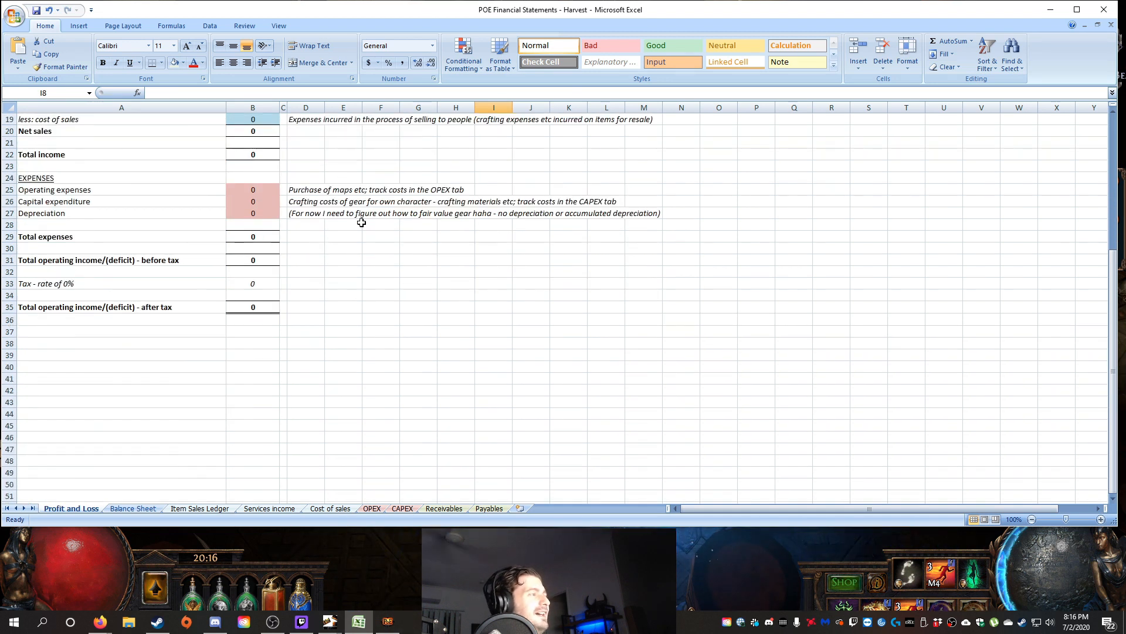
scroll(362, 223, up, 6)
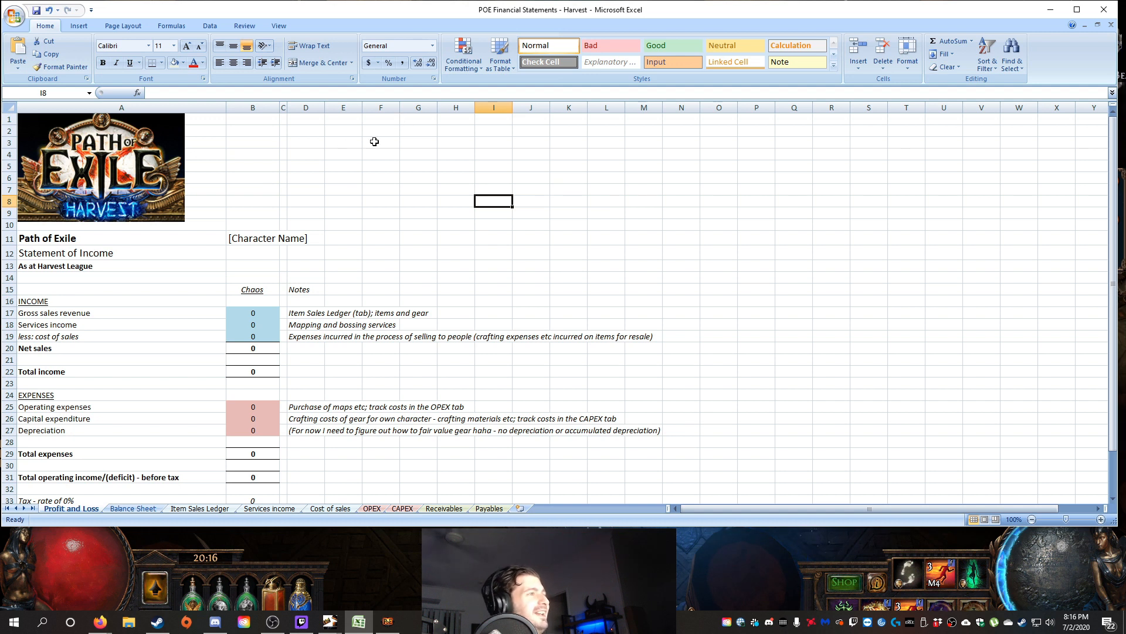
click(312, 179)
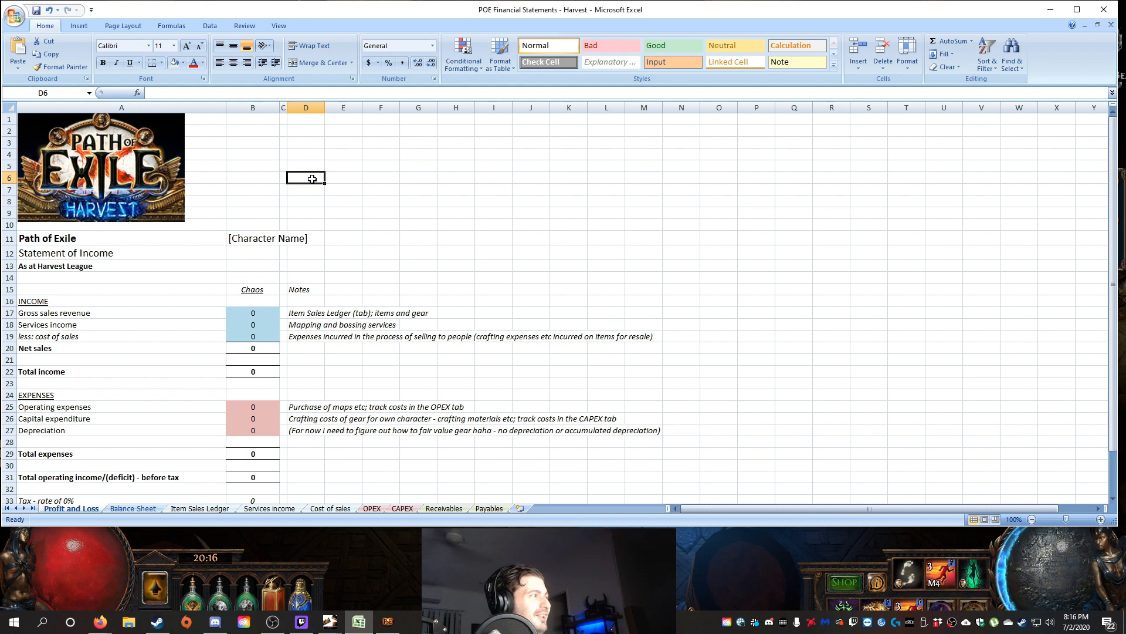
click(251, 174)
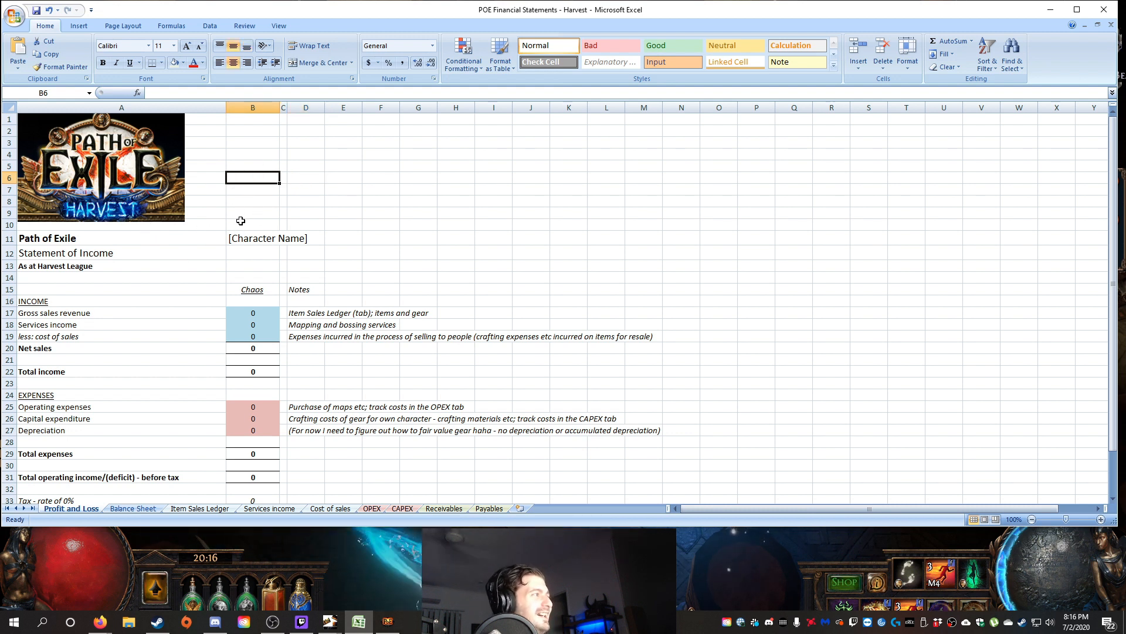
scroll(258, 229, down, 4)
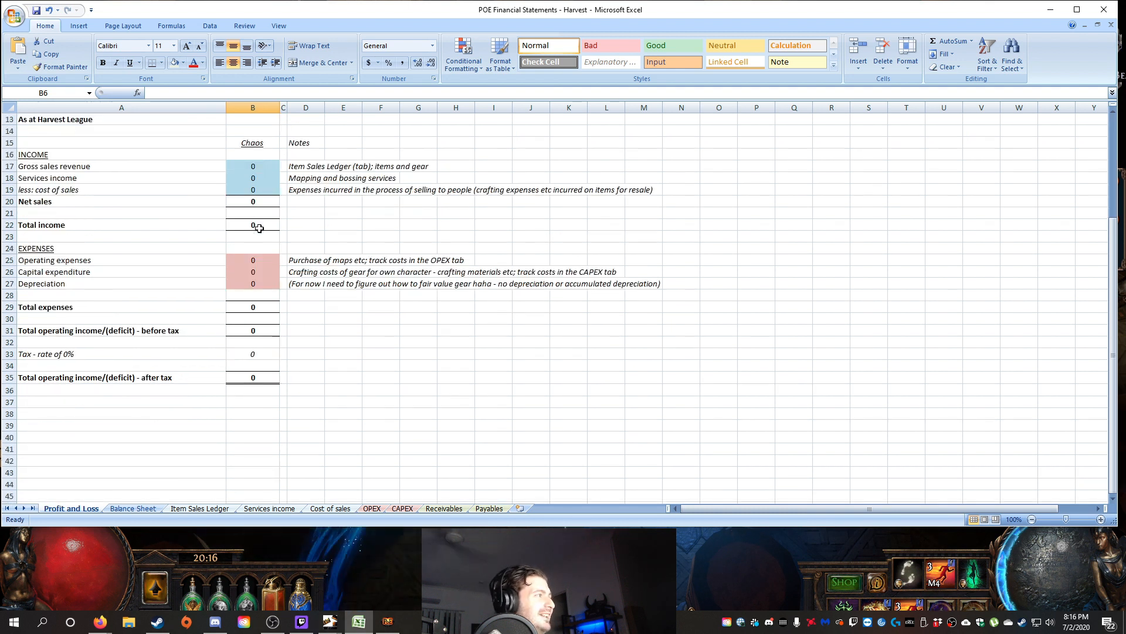
scroll(258, 228, down, 3)
scroll(259, 228, up, 7)
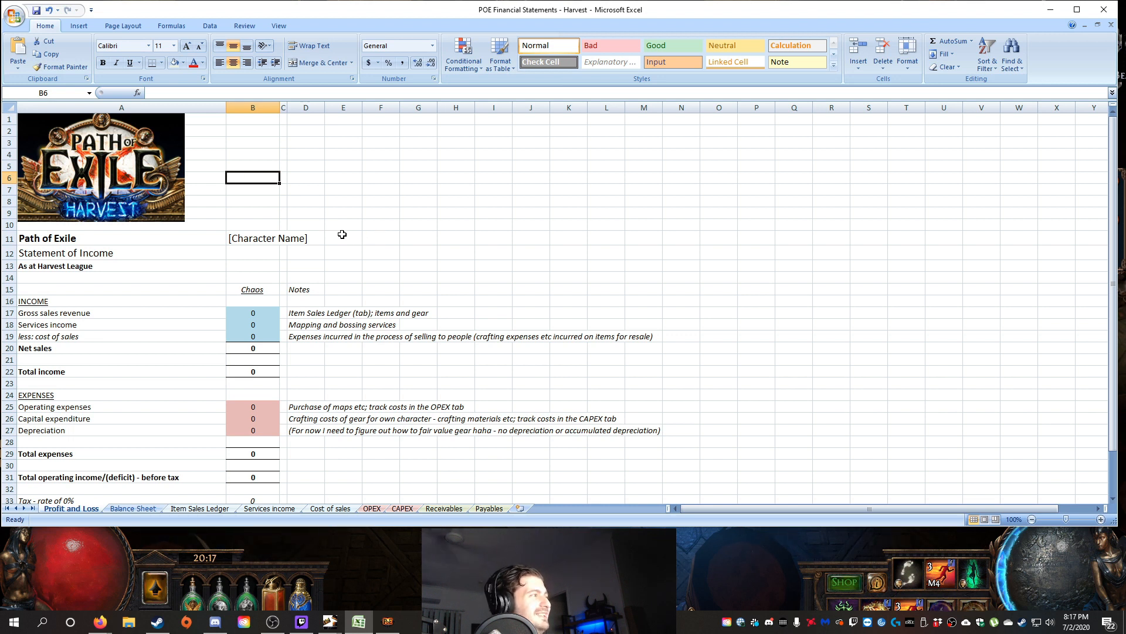
Step: Examine the income section of the Statement of Income, including the chaos amounts for sales, services and cost of sales
click(300, 194)
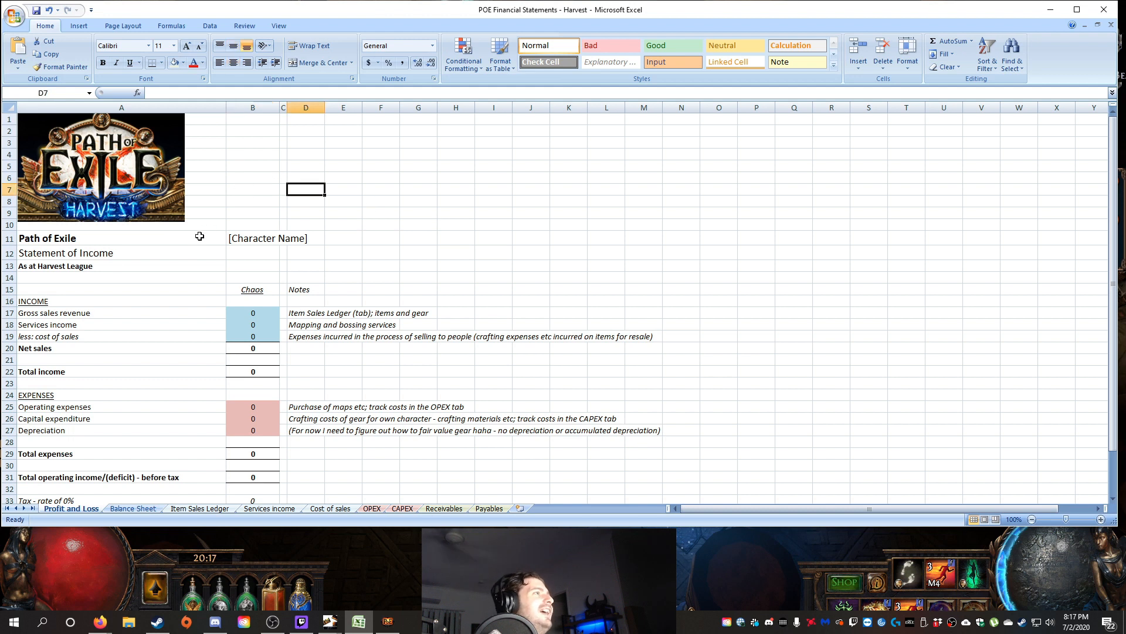
scroll(200, 236, down, 1)
drag(67, 217, 88, 340)
click(120, 267)
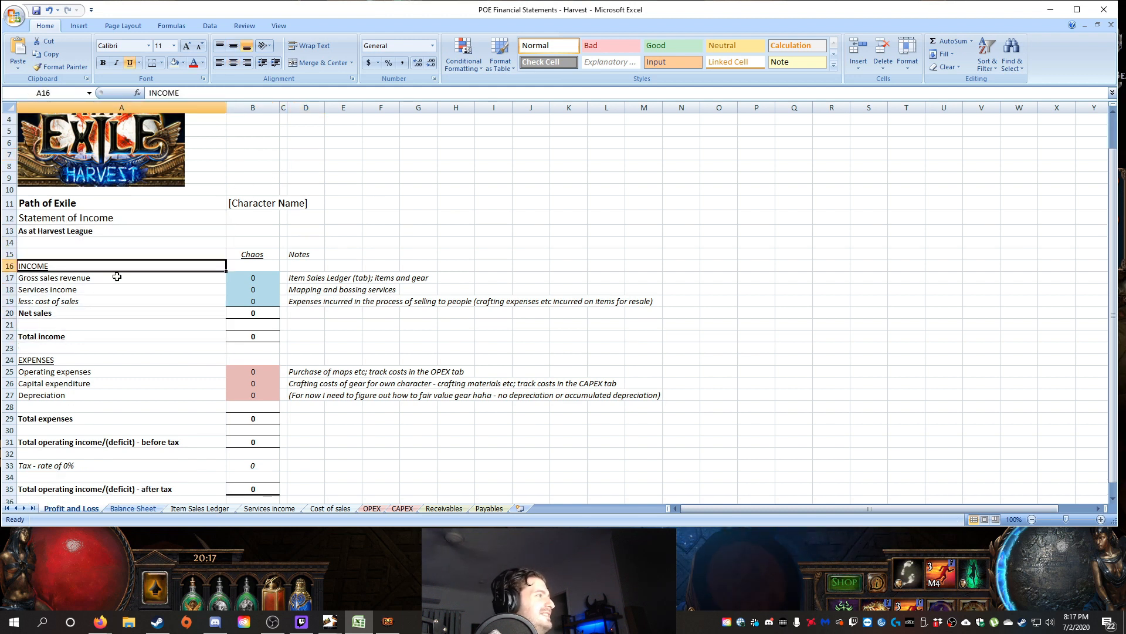
scroll(109, 296, down, 3)
scroll(106, 293, up, 4)
drag(96, 267, 102, 383)
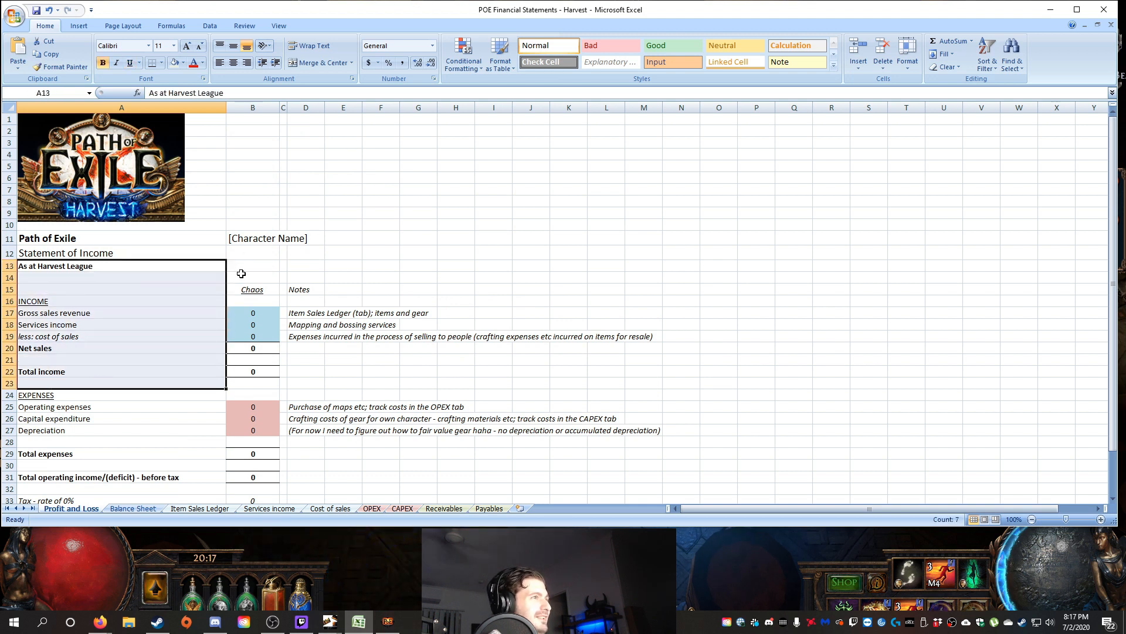
drag(262, 318, 254, 360)
scroll(294, 226, down, 4)
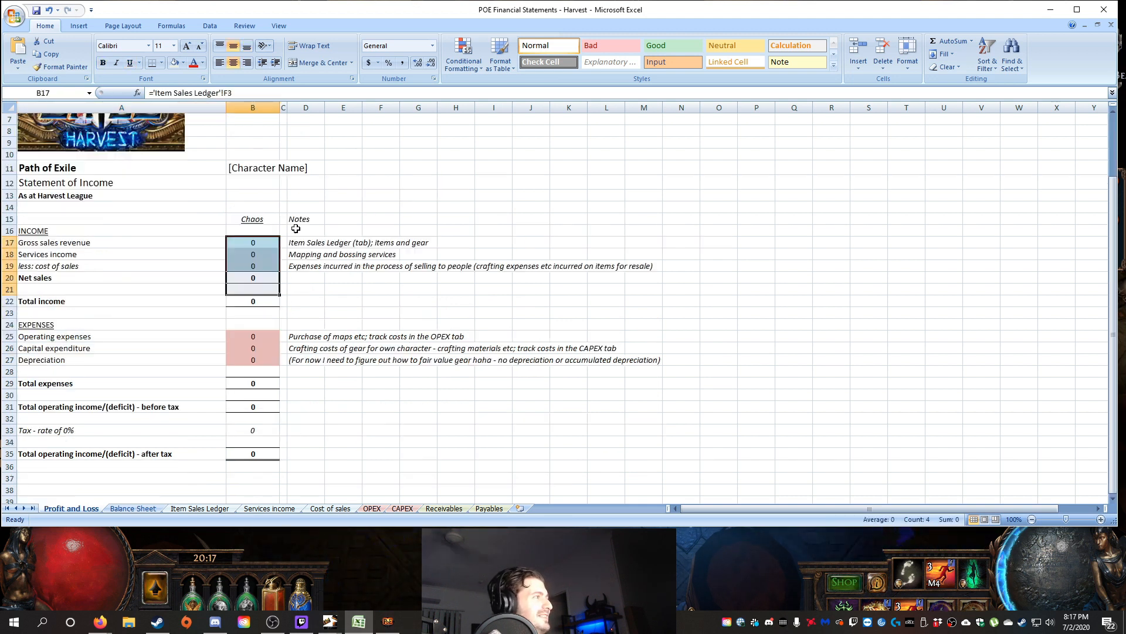
Step: Open the Balance Sheet and examine the Gear held for sale row under Non-current Assets
key(ctrl+Page_Down)
scroll(249, 218, down, 3)
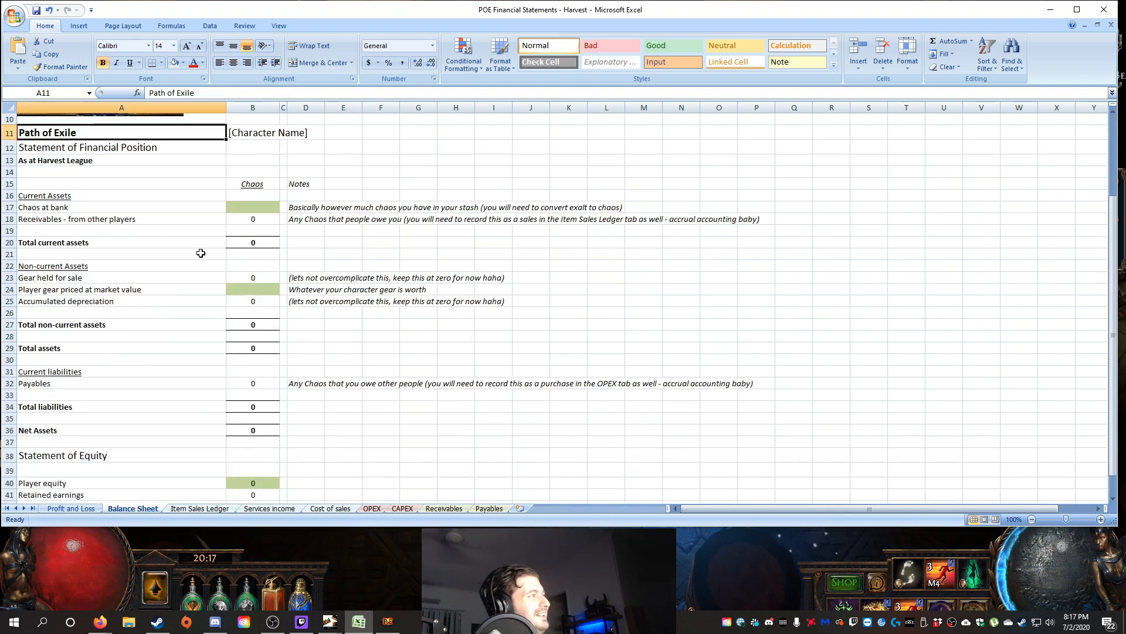
click(158, 298)
drag(54, 274, 312, 280)
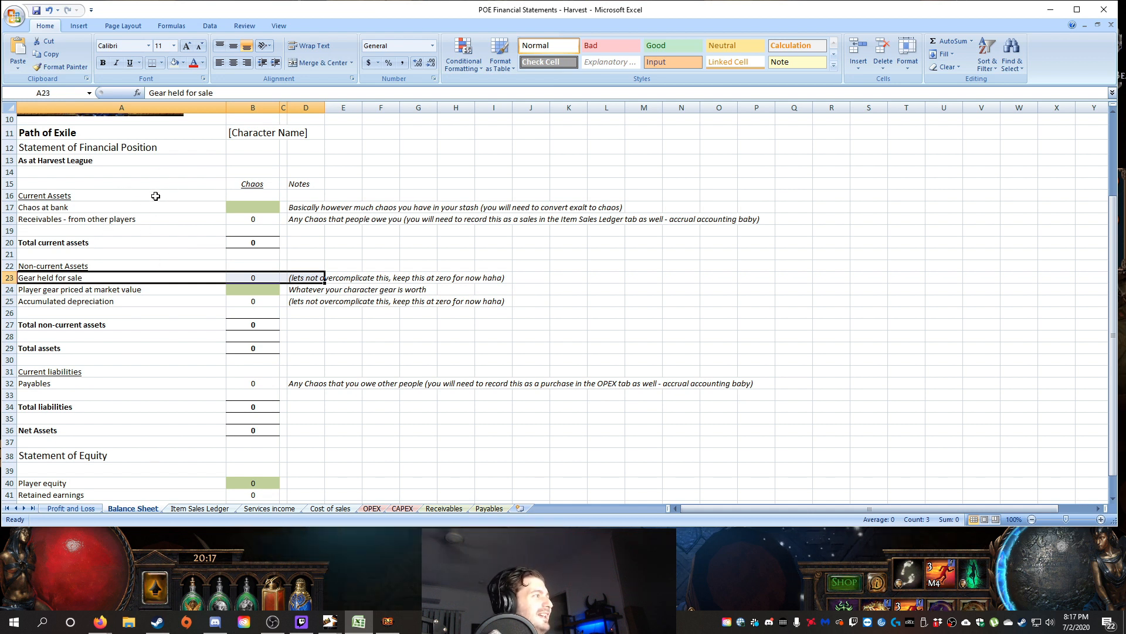
drag(50, 280, 287, 279)
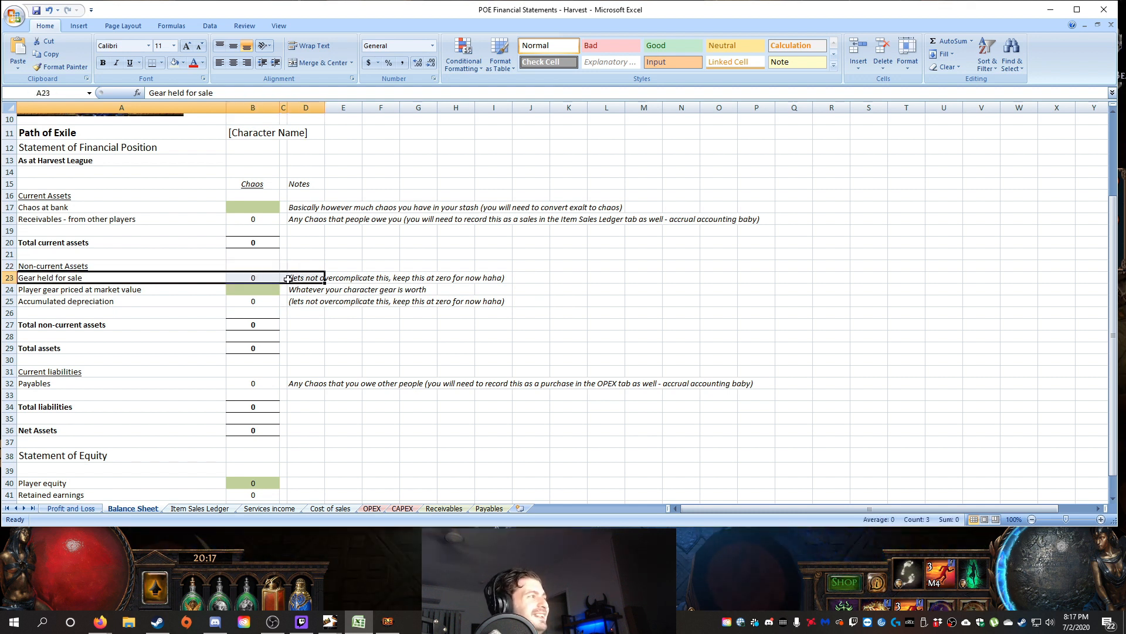
click(250, 229)
click(274, 281)
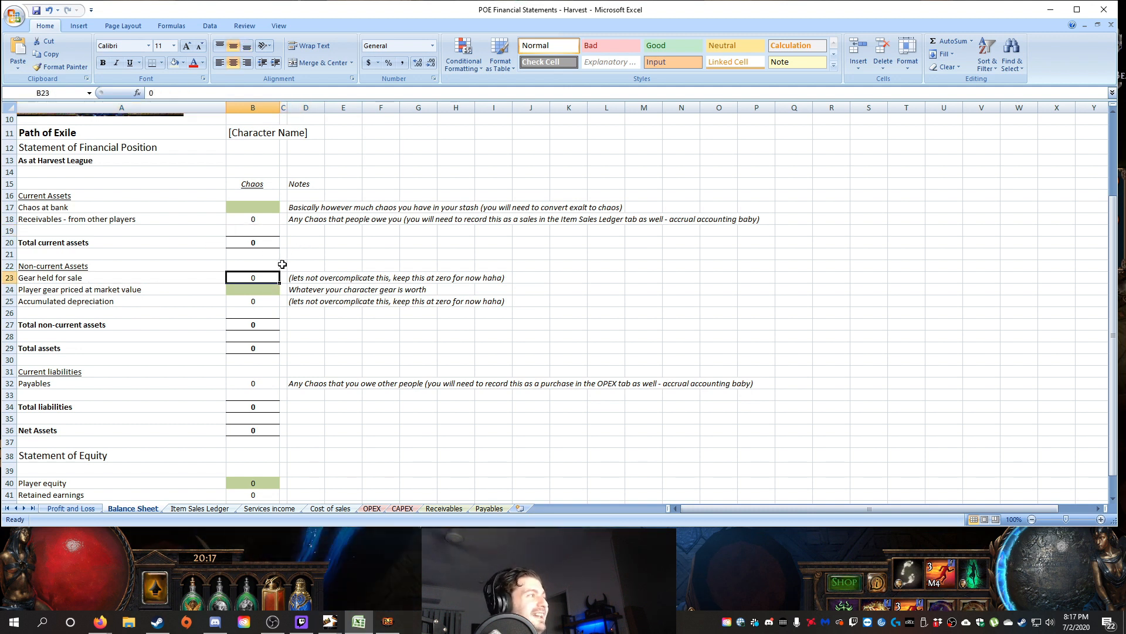
click(310, 231)
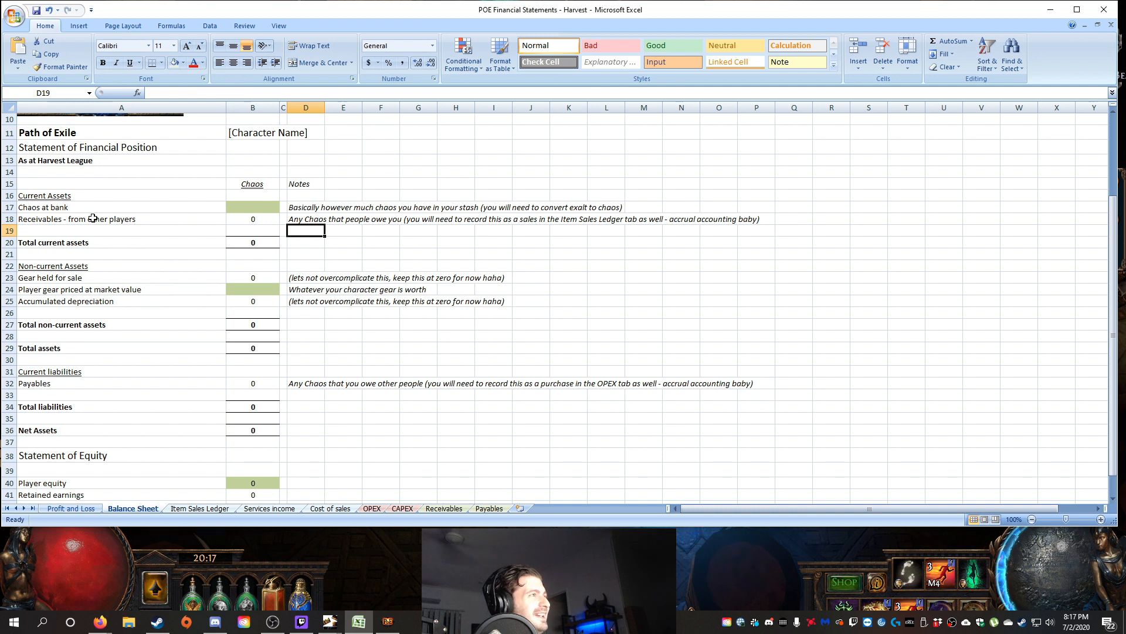
Step: Examine the Player gear priced at market value and Accumulated depreciation rows with their notes
click(71, 310)
click(62, 303)
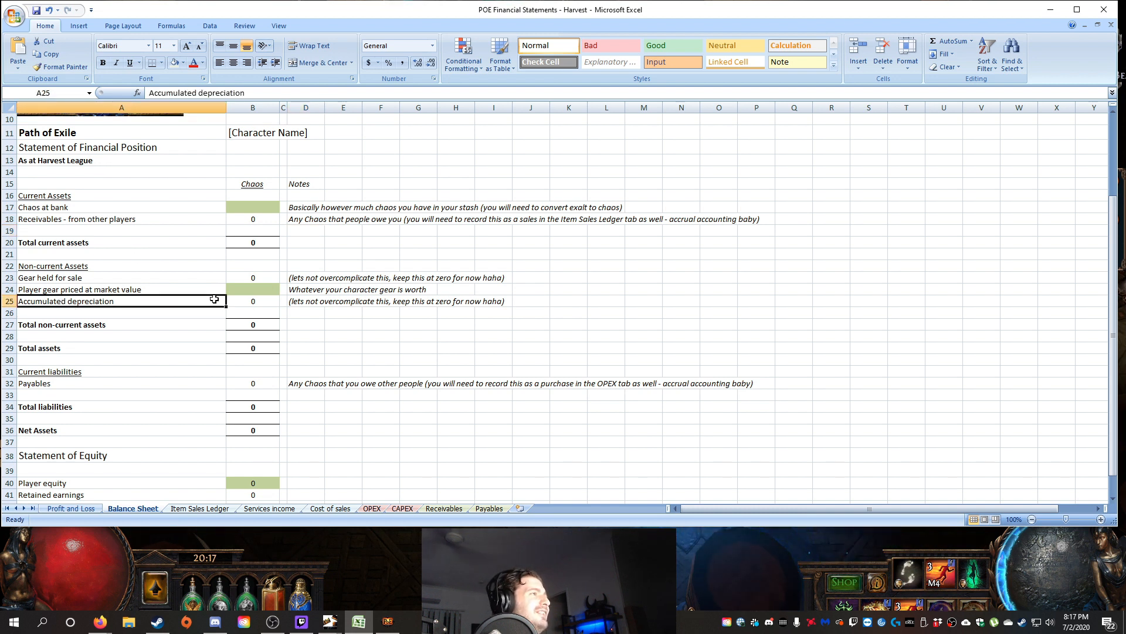
drag(84, 290, 530, 289)
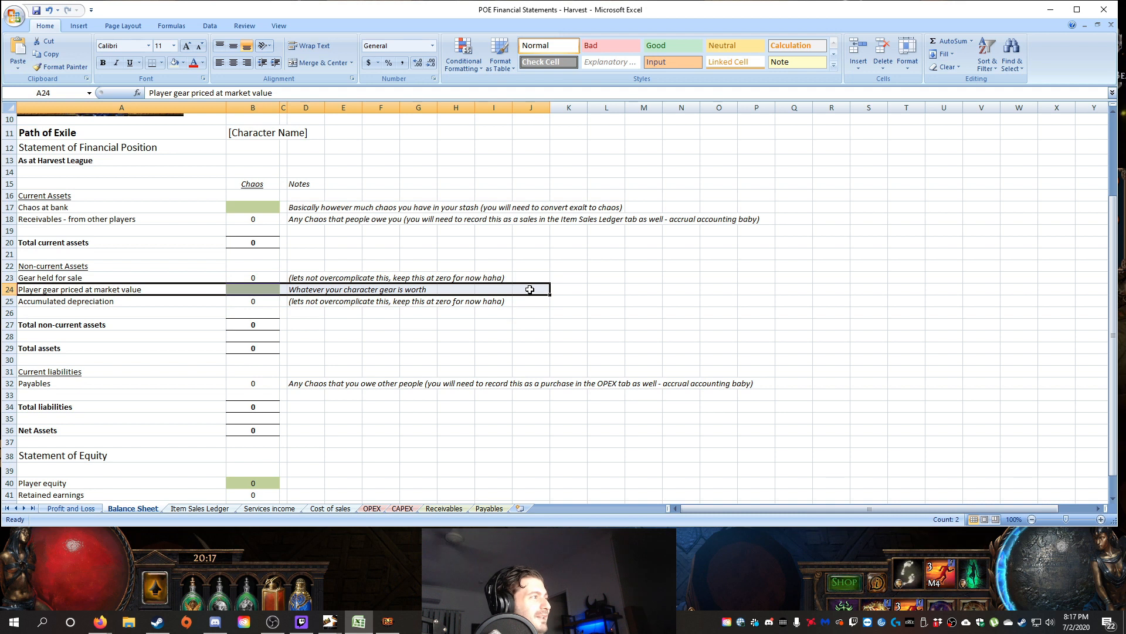
click(110, 302)
drag(182, 295, 527, 298)
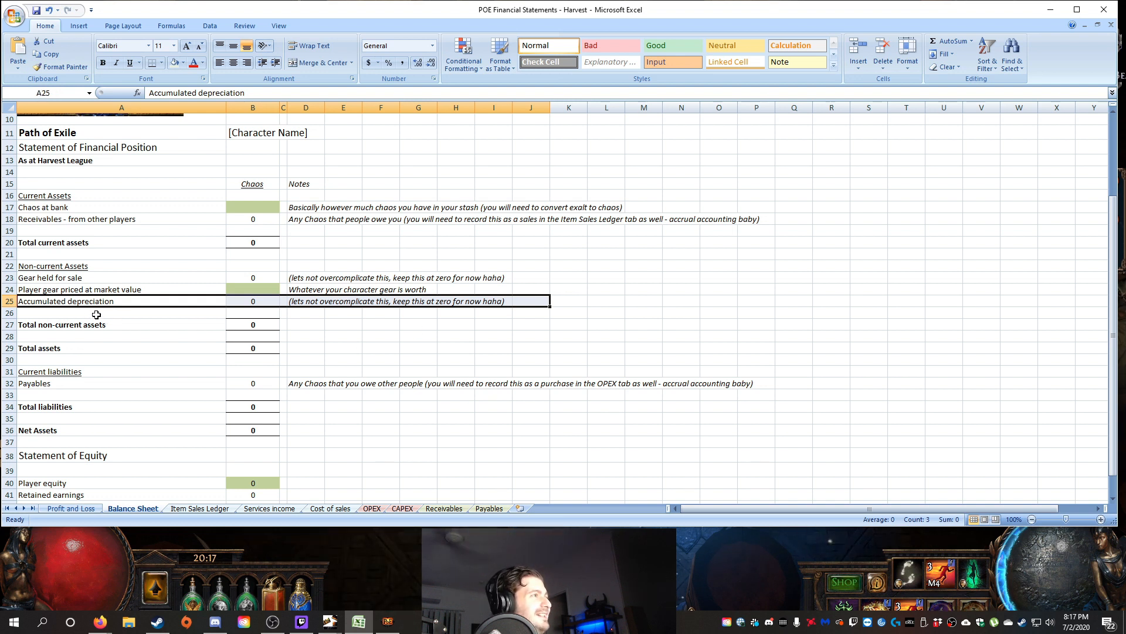
drag(75, 289, 509, 289)
drag(171, 301, 535, 301)
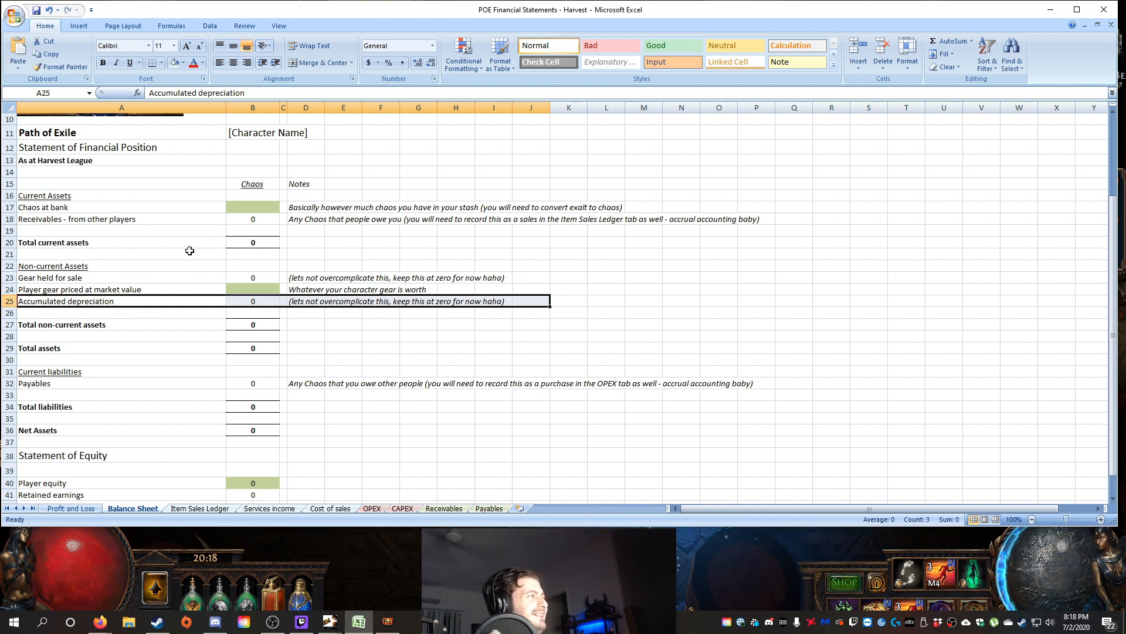
Step: Review the balance sheet's liabilities and Statement of Equity, inspecting the formulas behind Player equity and Retained earnings
scroll(398, 266, down, 2)
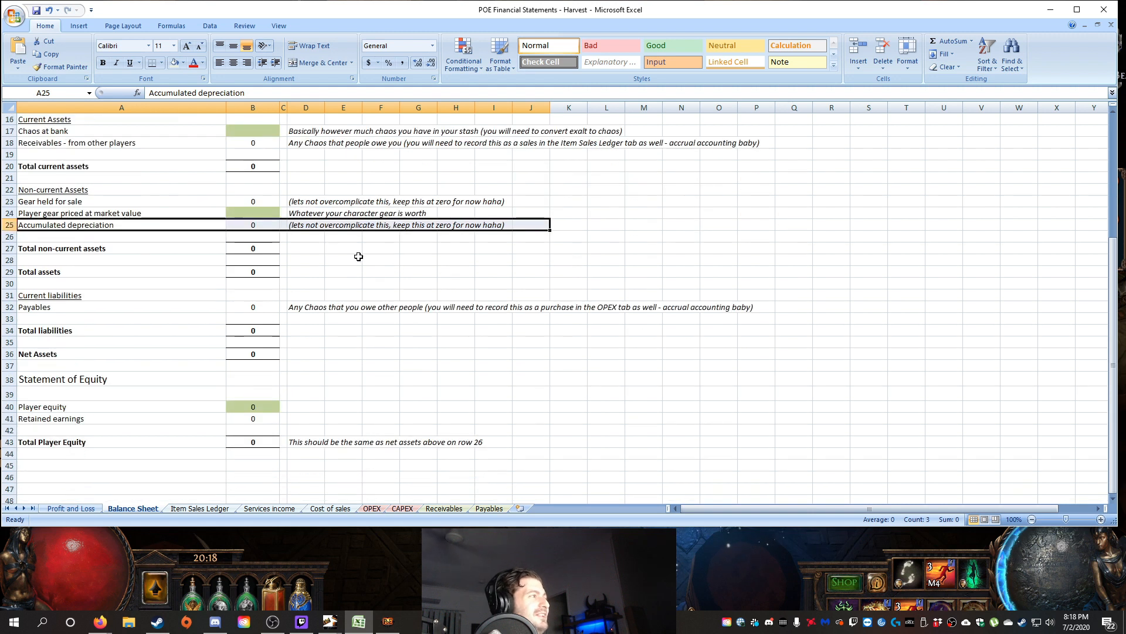
click(312, 224)
click(310, 337)
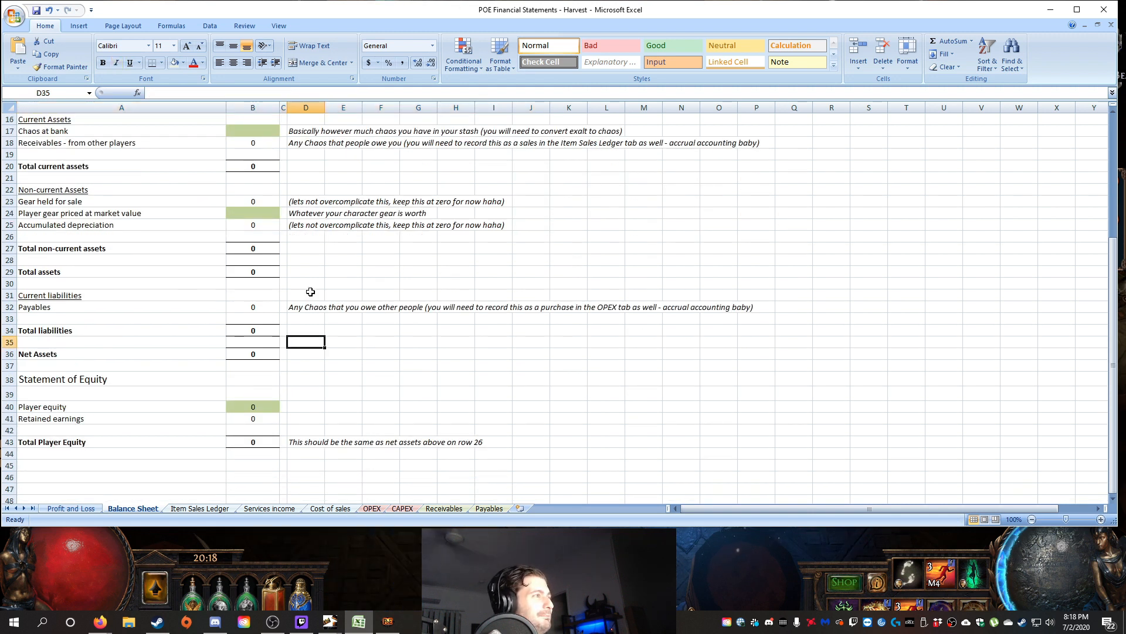
scroll(310, 291, down, 2)
click(260, 343)
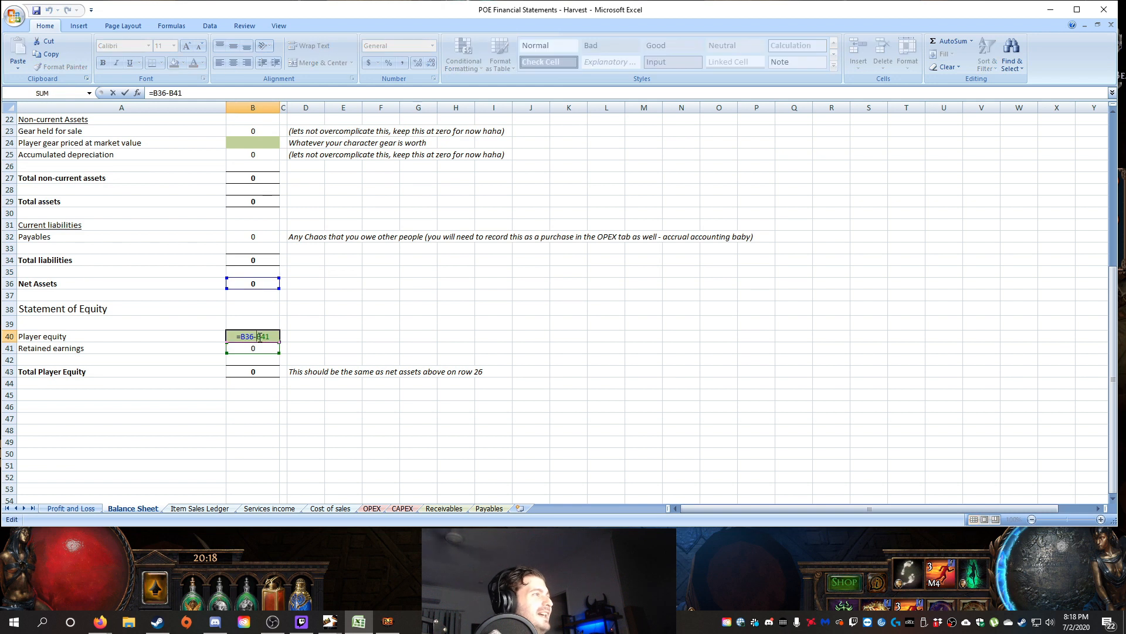
double_click(250, 349)
key(Return)
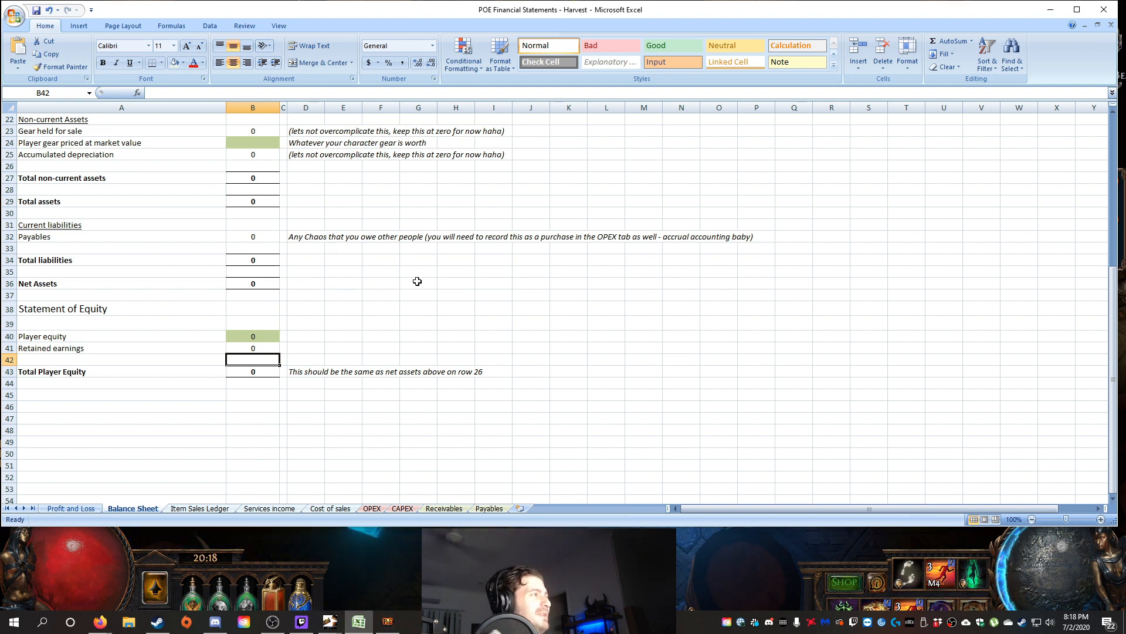
click(359, 323)
scroll(390, 420, up, 5)
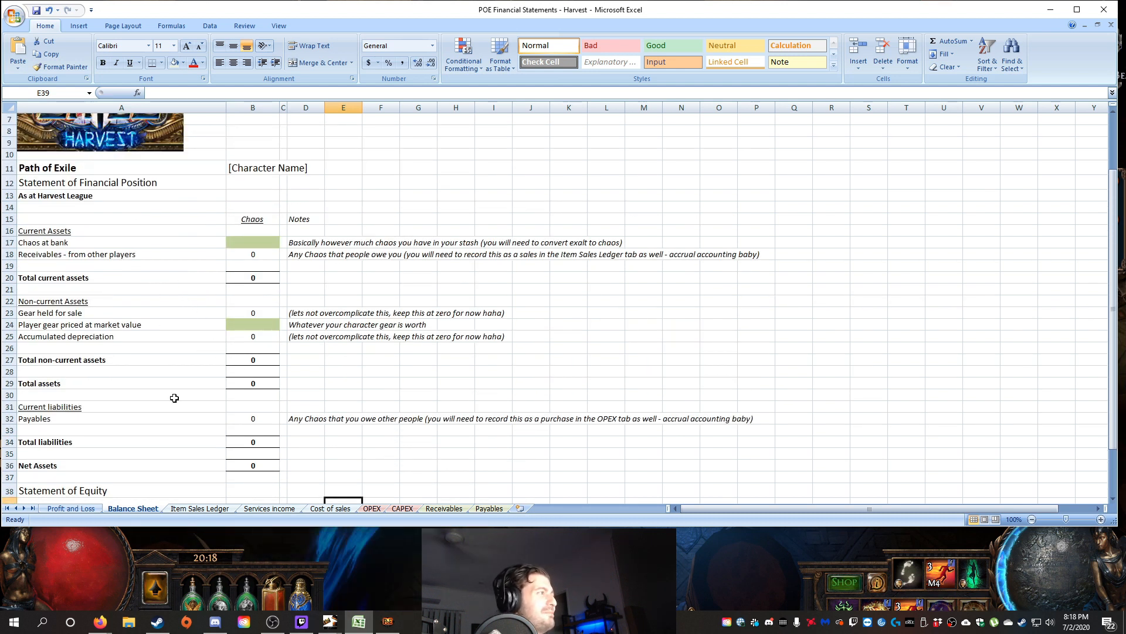
click(418, 325)
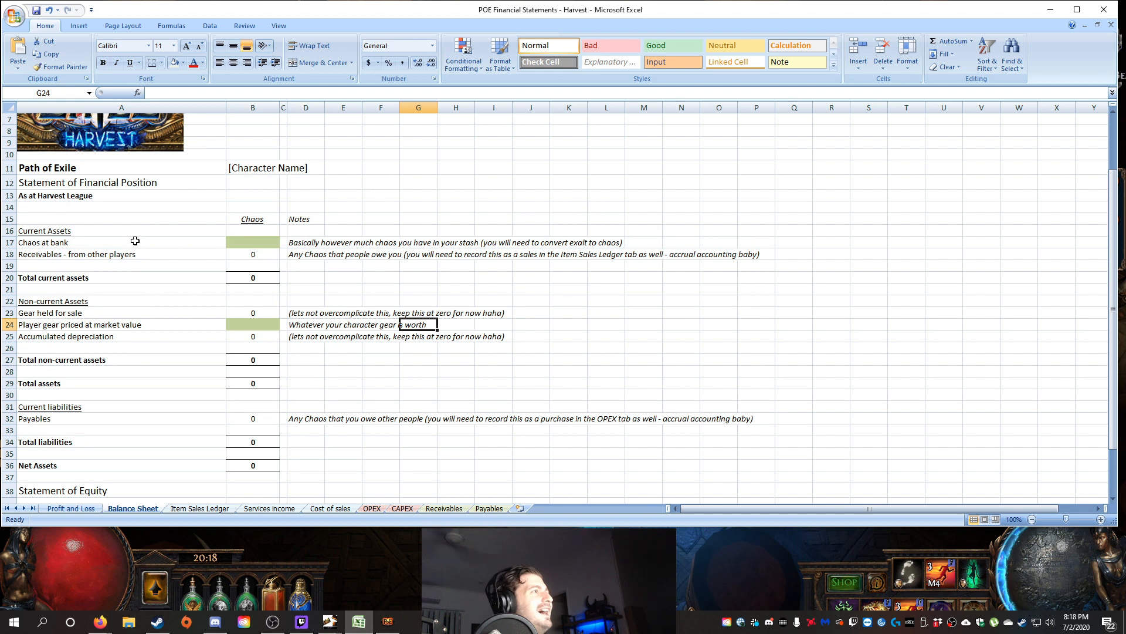
Step: Return to the Profit and Loss sheet and examine the Gross sales revenue row and its note
click(71, 509)
click(113, 178)
click(76, 166)
drag(76, 167, 316, 167)
click(377, 189)
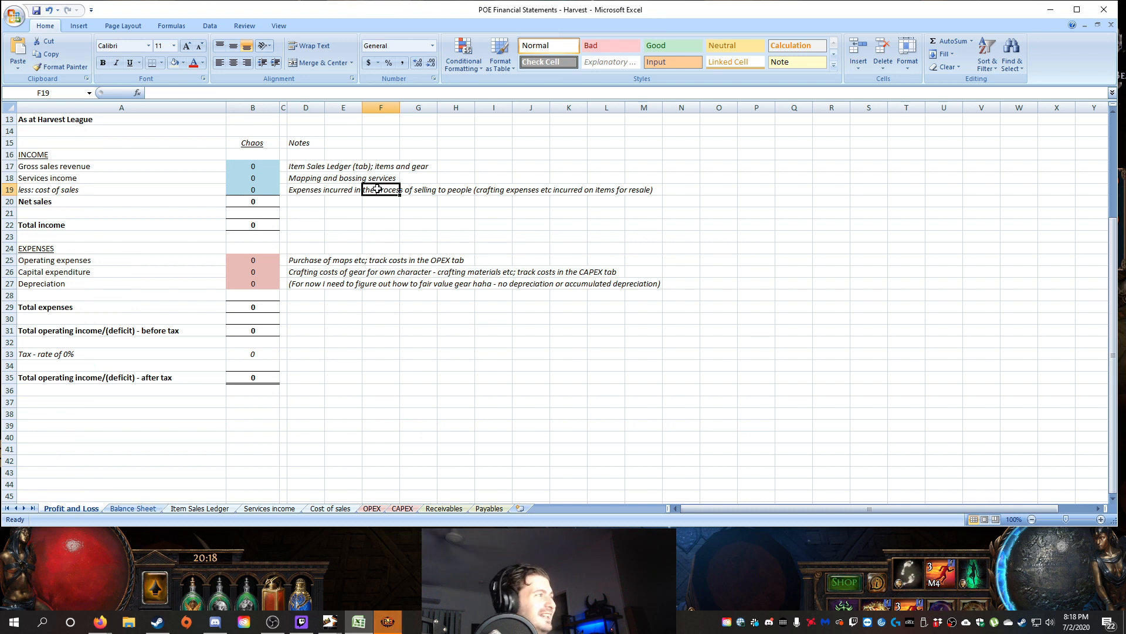
Step: Open the Item Sales Ledger and inspect the formula behind the Total sales figure
click(205, 508)
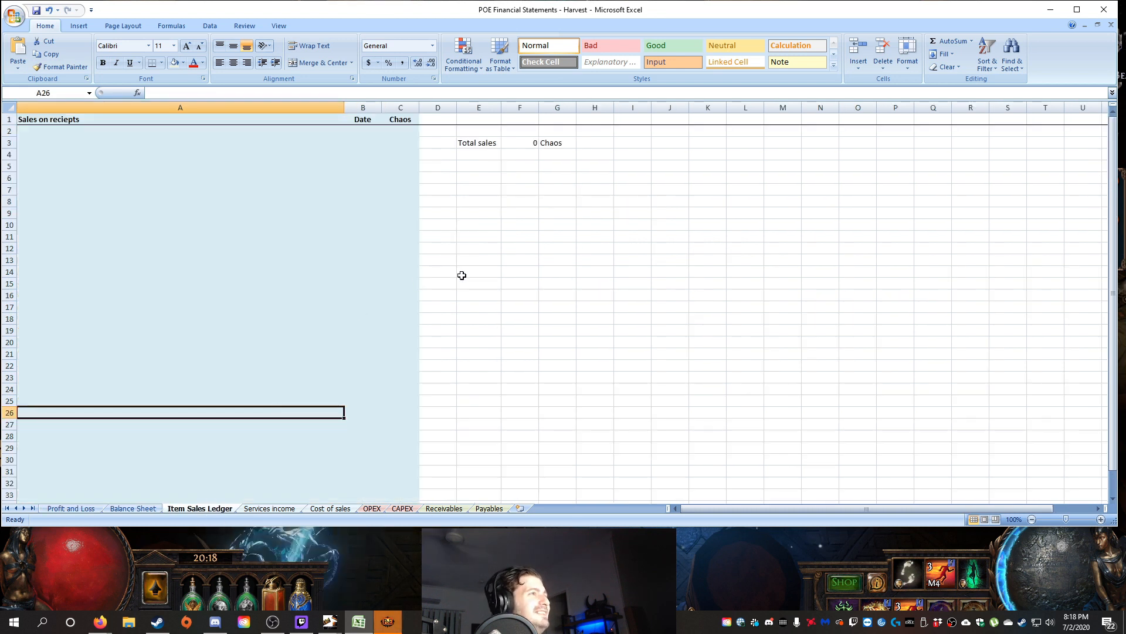
click(525, 144)
double_click(536, 143)
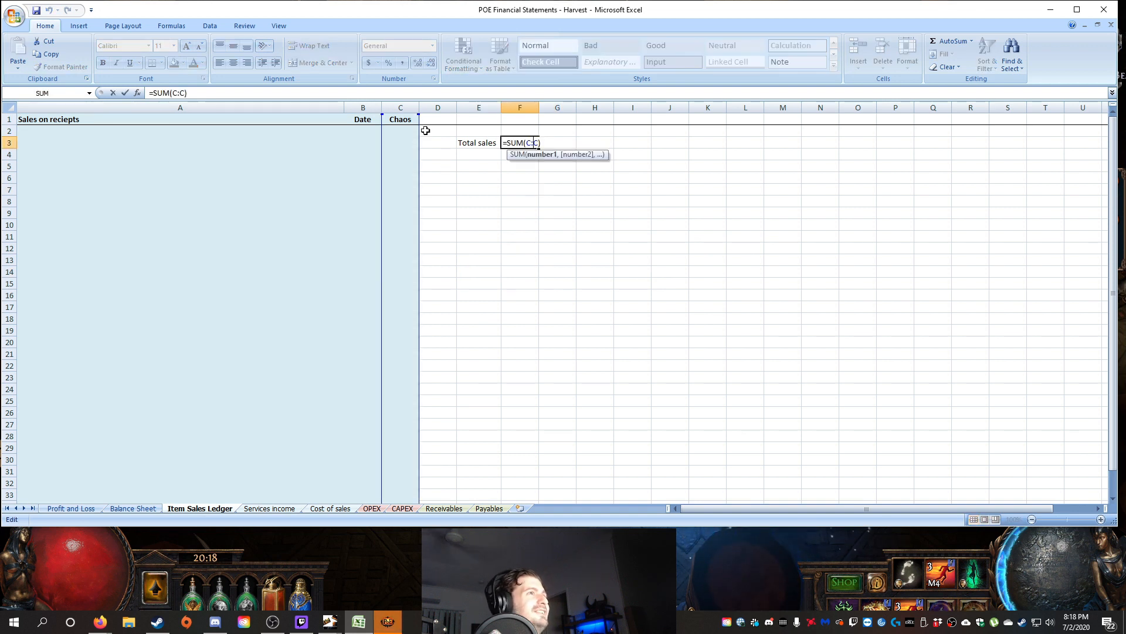
key(Return)
Step: Record a sample sale to a buyer in row 6 of the Item Sales Ledger, with date 51661 and 25 Chaos
click(185, 181)
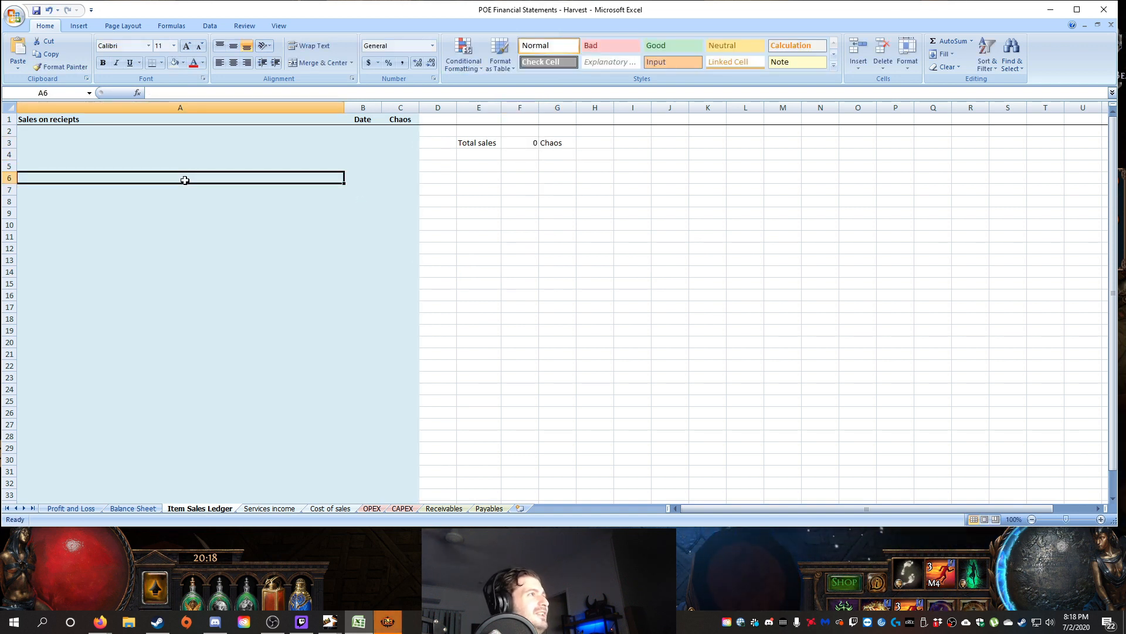
text(asle)
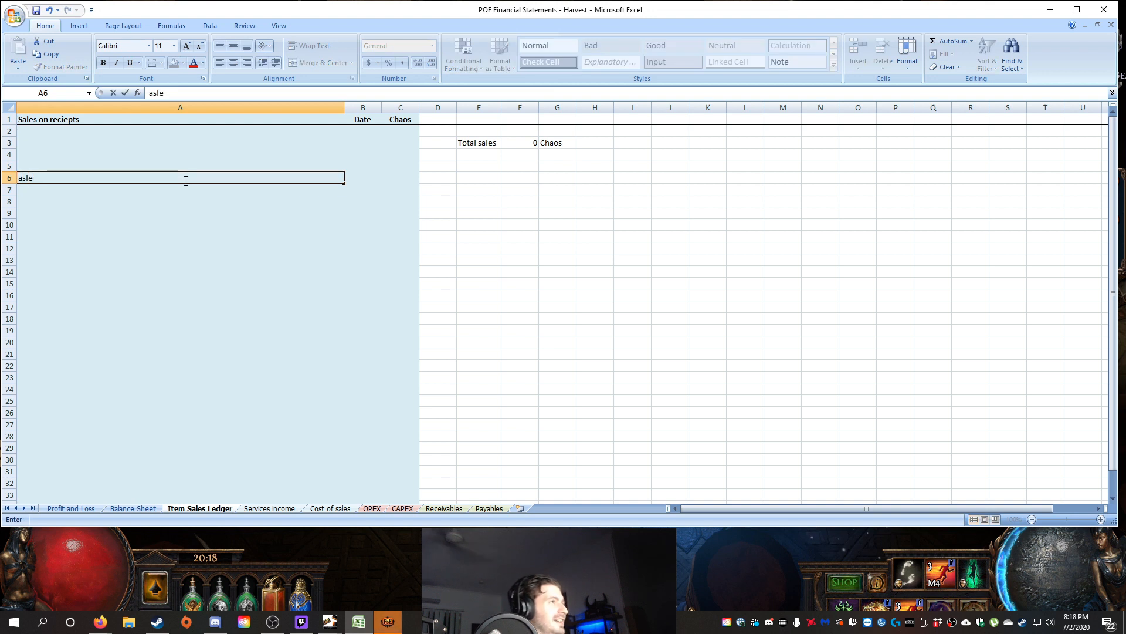
text(sles tobob)
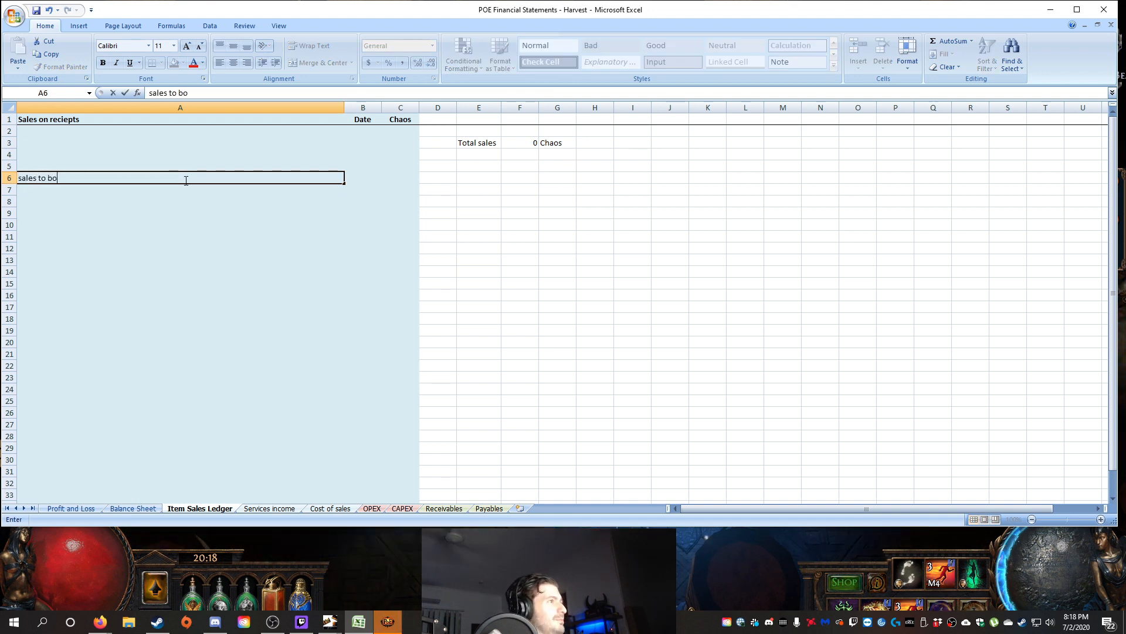
key(Tab)
text(51661)
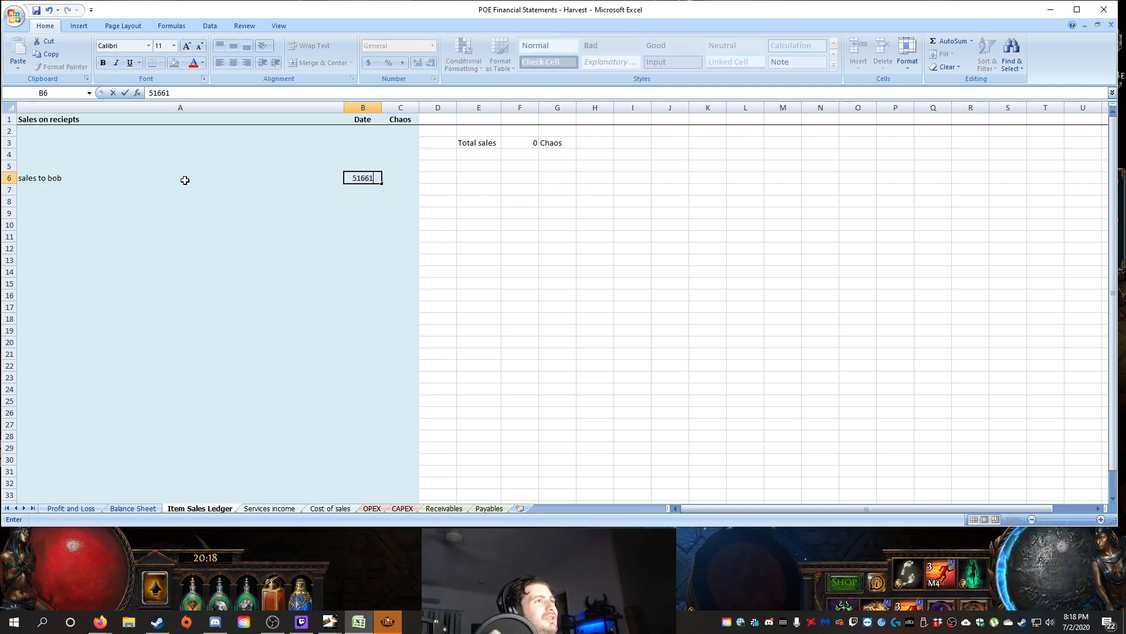
key(Tab)
text(25)
key(Return)
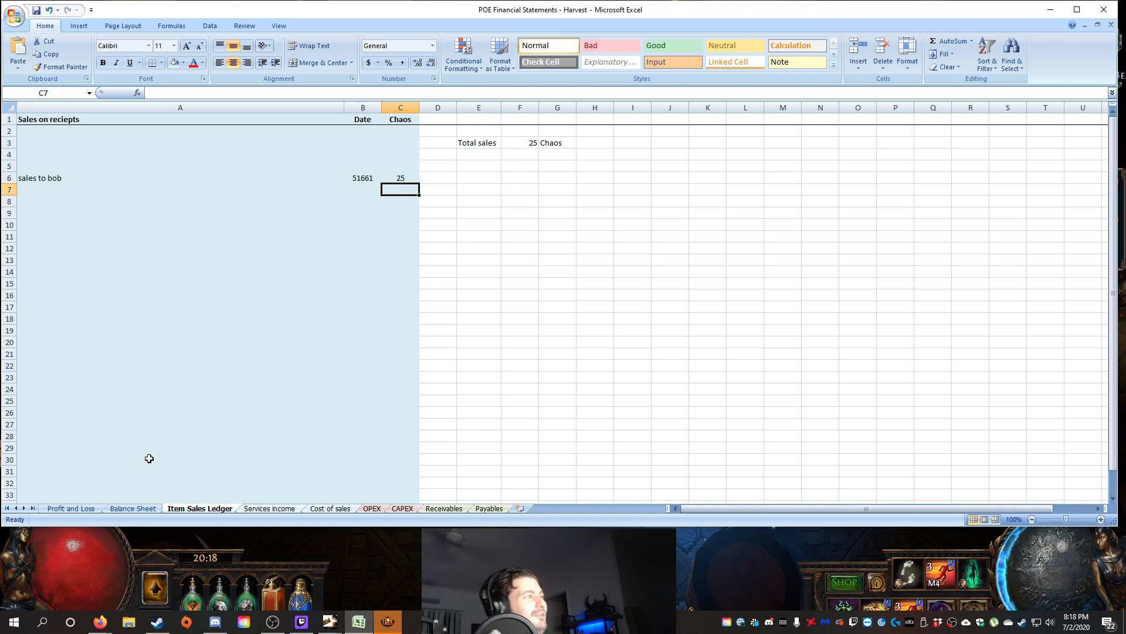
Step: Return to the Profit and Loss sheet and examine the Gross sales revenue formula and the cost of sales row
click(71, 508)
click(493, 271)
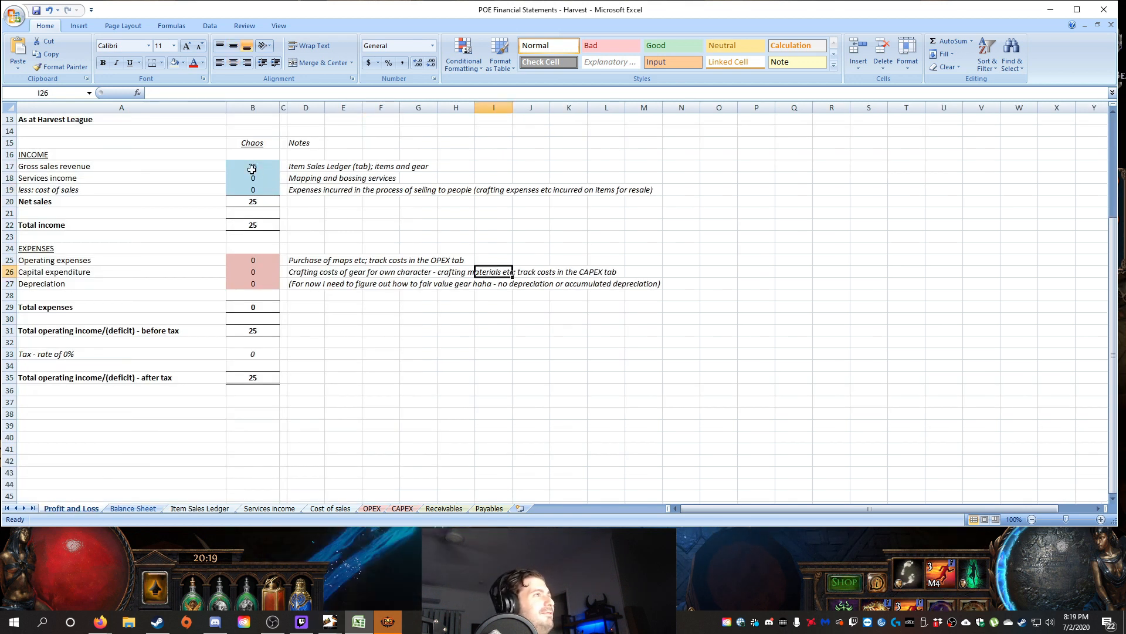
click(253, 167)
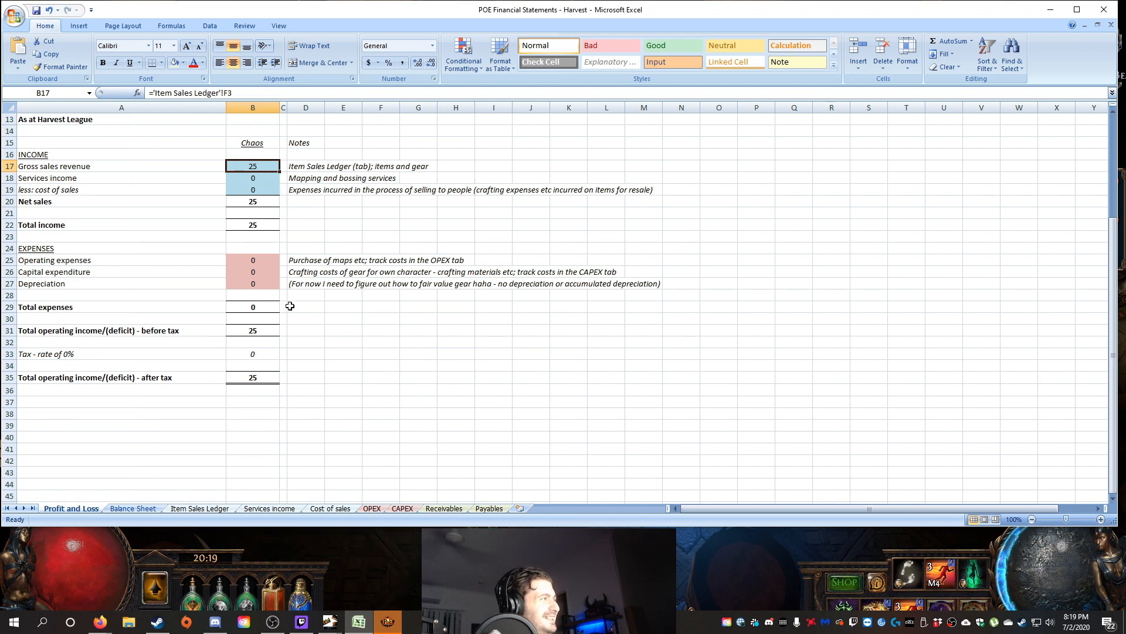
click(379, 275)
click(81, 186)
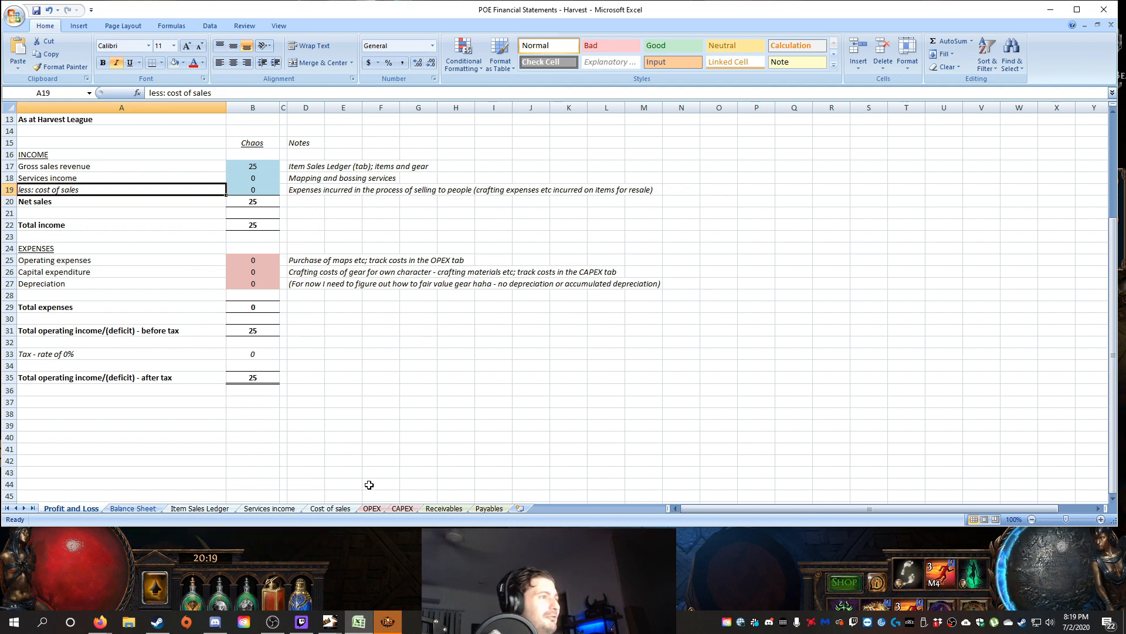
Step: Record the cost of selling the item to the buyer as 10 Chaos in row 2 of the Cost of sales sheet
click(331, 420)
click(332, 508)
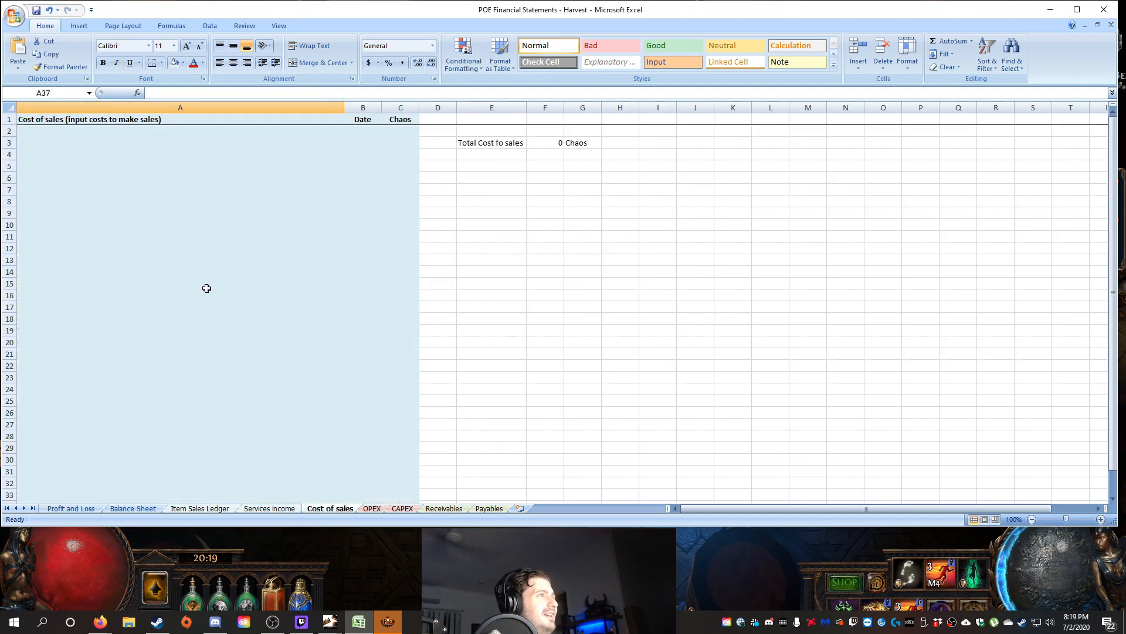
click(70, 122)
click(264, 155)
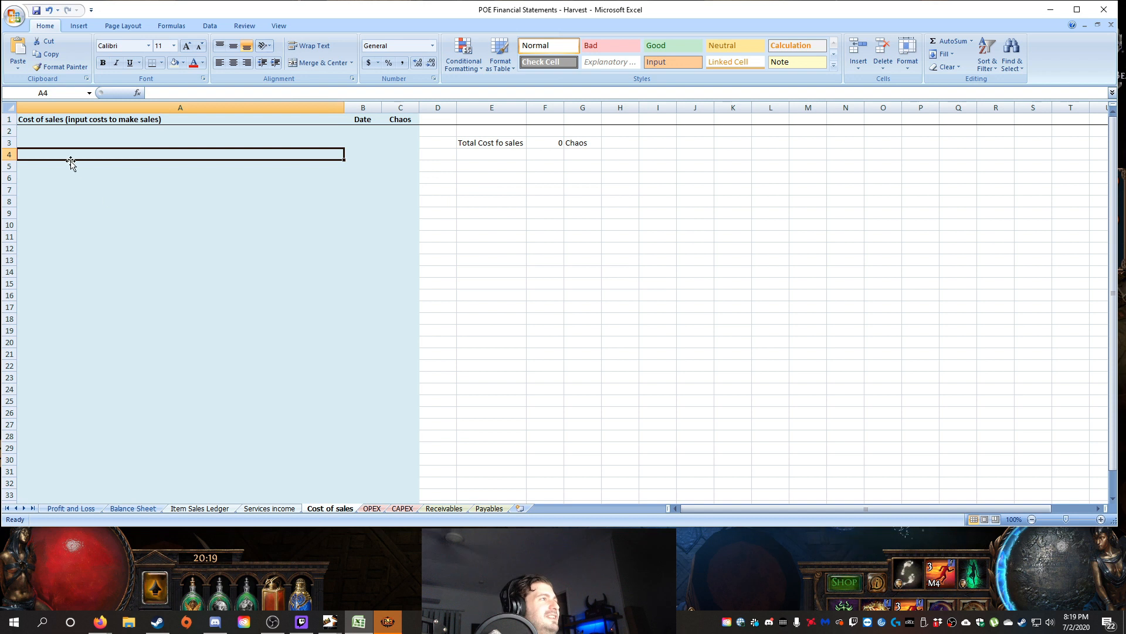
click(66, 132)
text(csot)
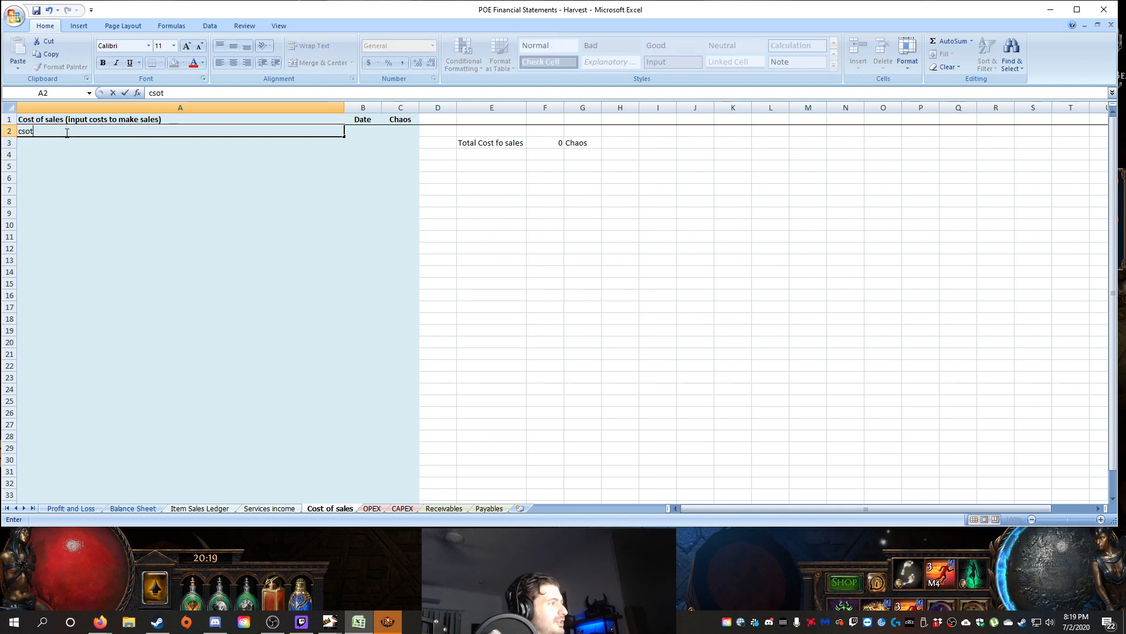
text( of selling item to bo)
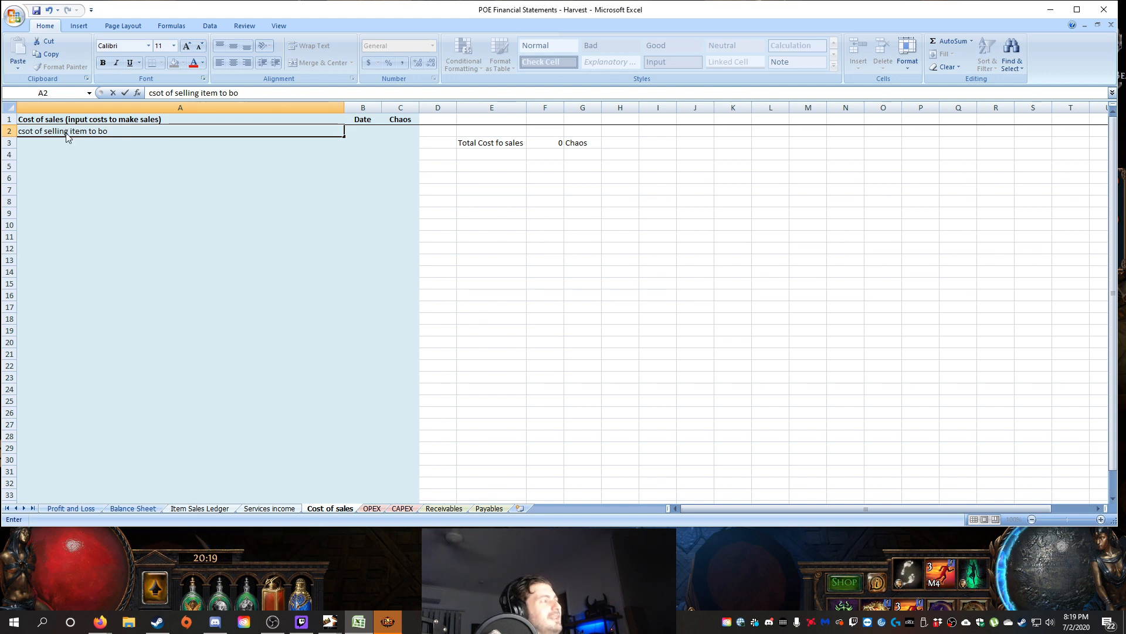
text(b)
key(Tab)
key(Tab)
text(10)
key(Return)
Step: Inspect the formulas behind cost of sales, Net sales and Total income on the Profit and Loss sheet
click(71, 508)
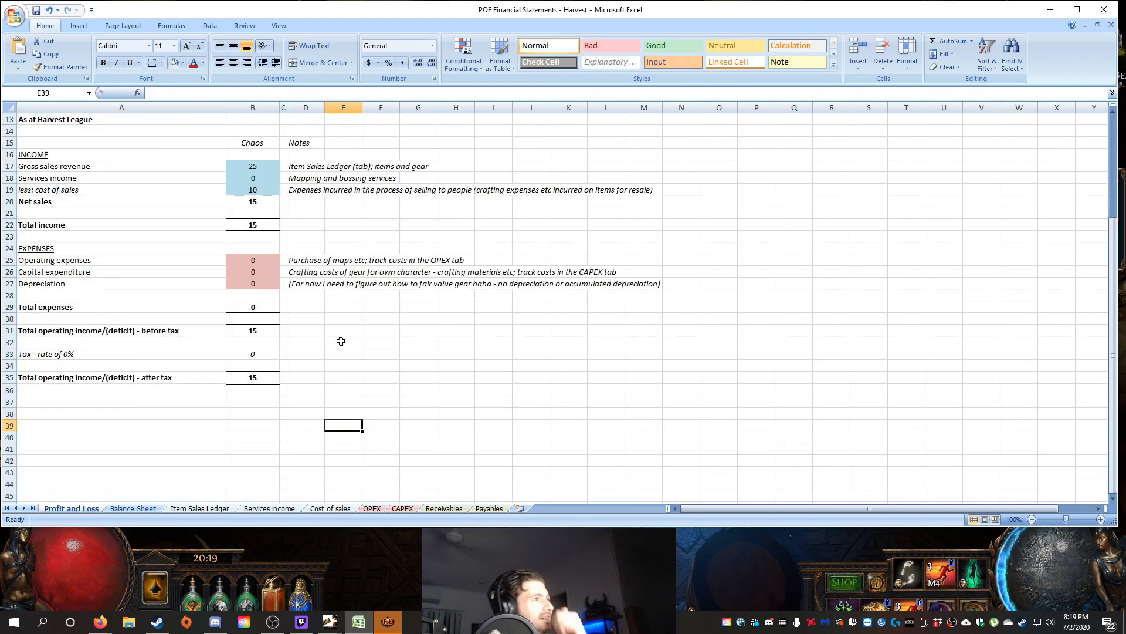
click(257, 189)
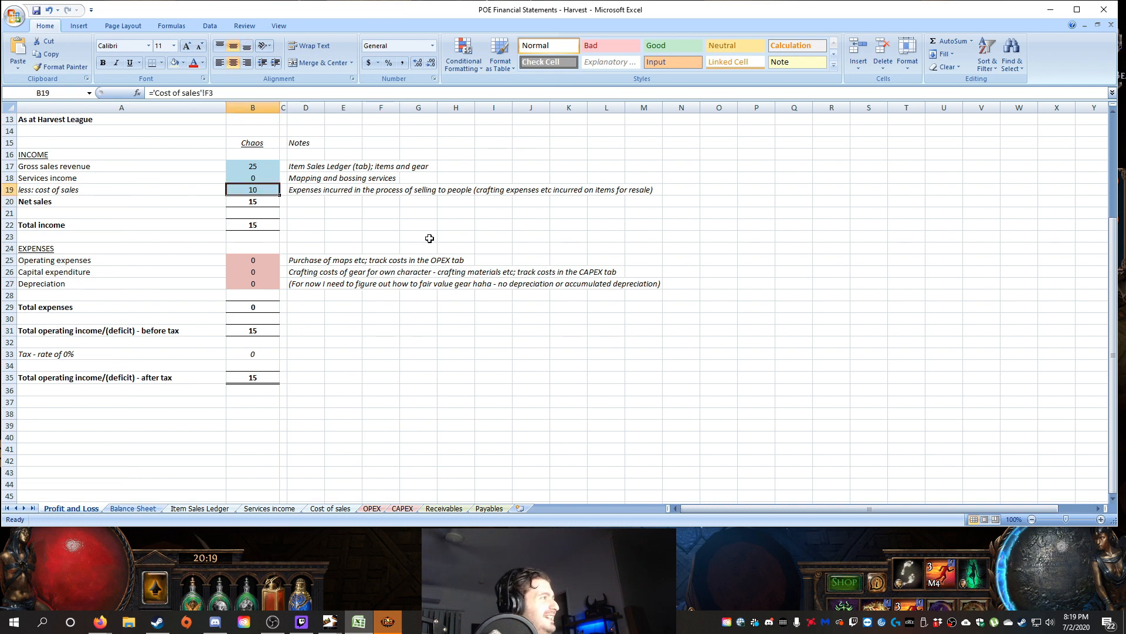
double_click(274, 202)
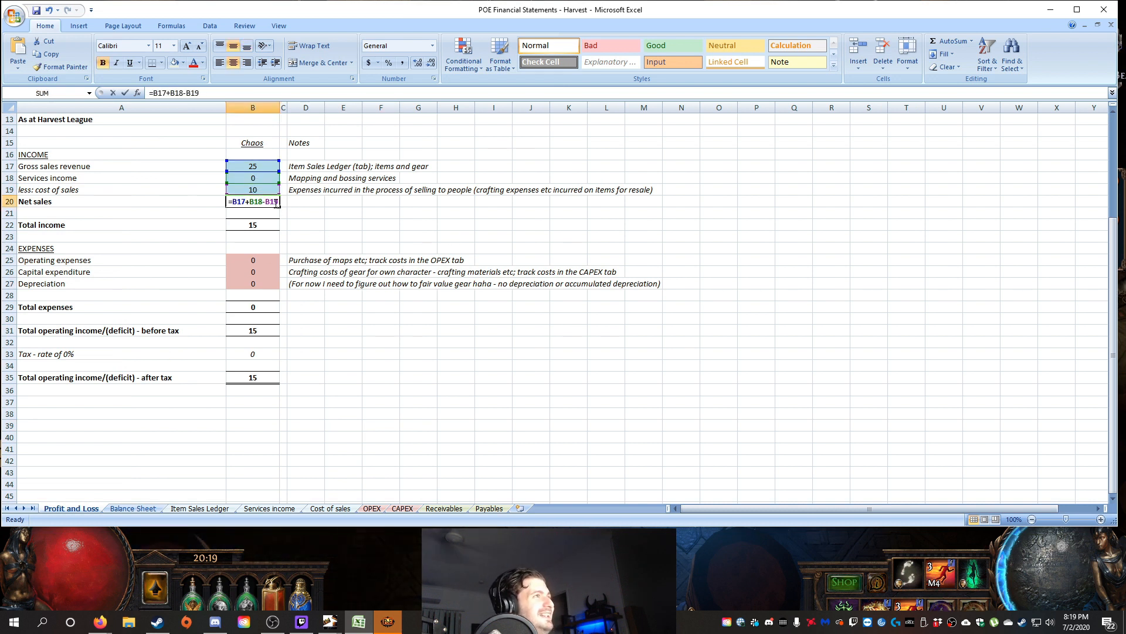
key(Return)
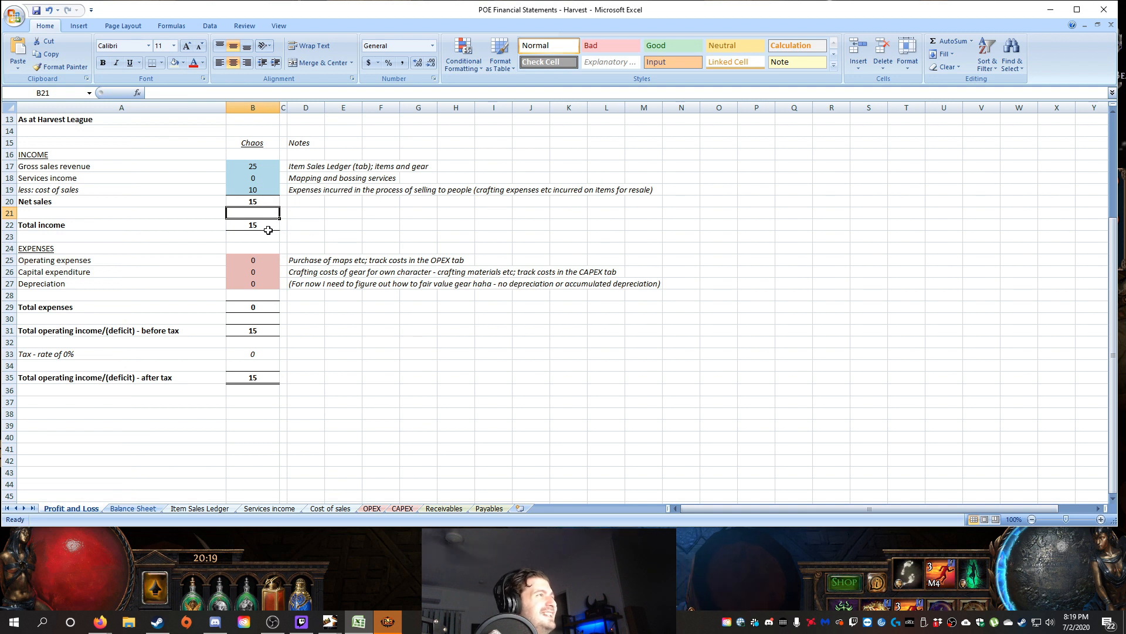
double_click(267, 226)
key(Escape)
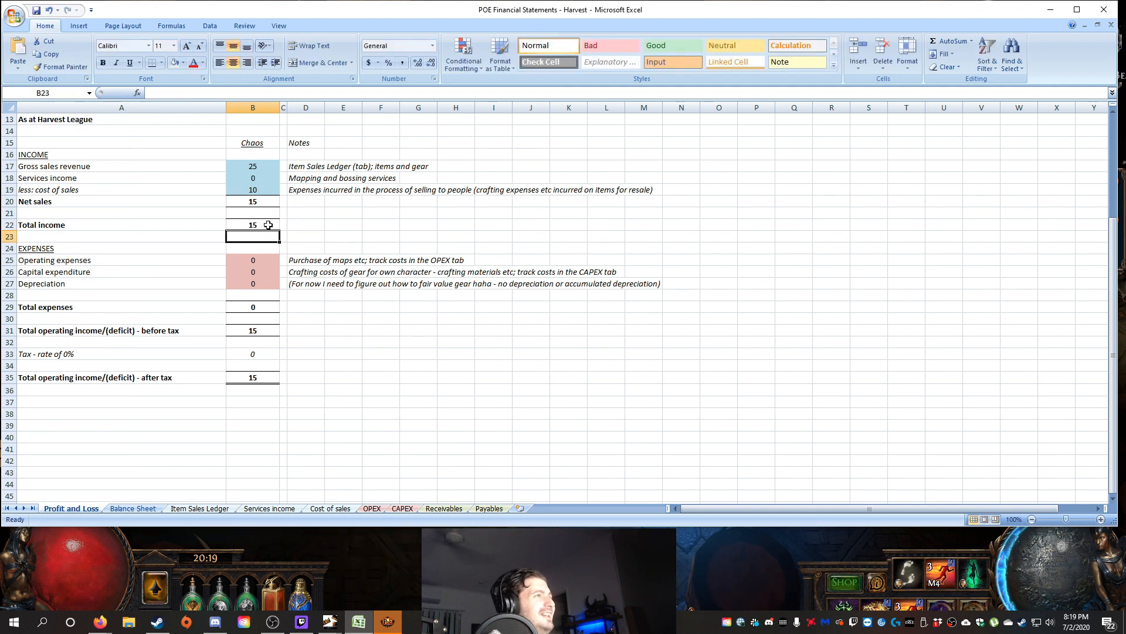
Step: Inspect the formula behind Total operating income/(deficit) before tax
click(338, 377)
click(224, 339)
double_click(260, 333)
key(Return)
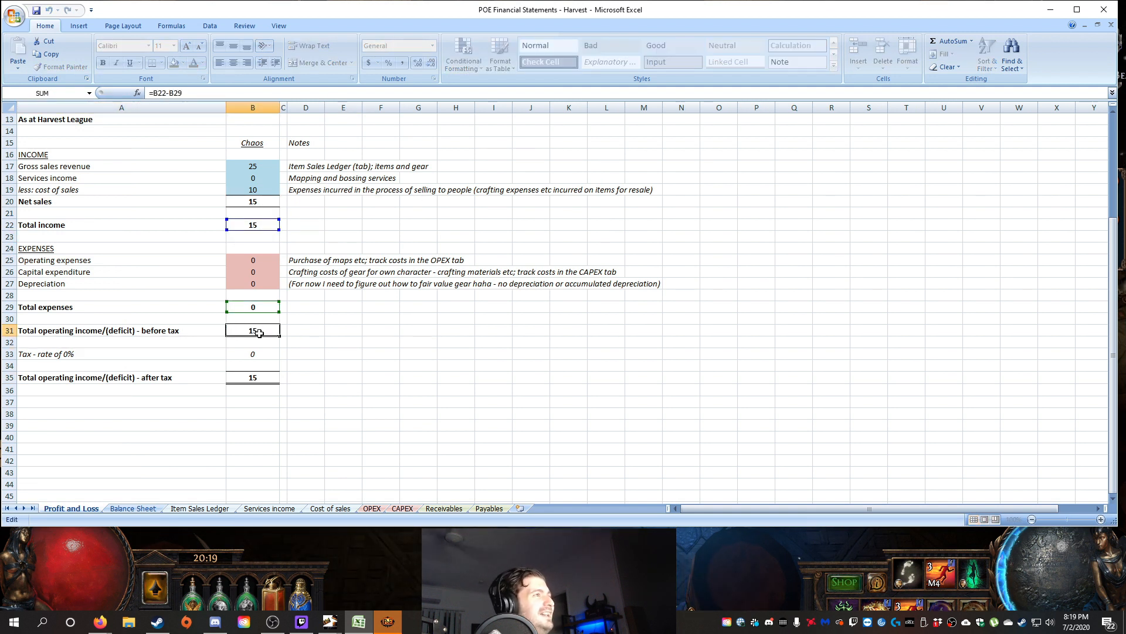
click(381, 247)
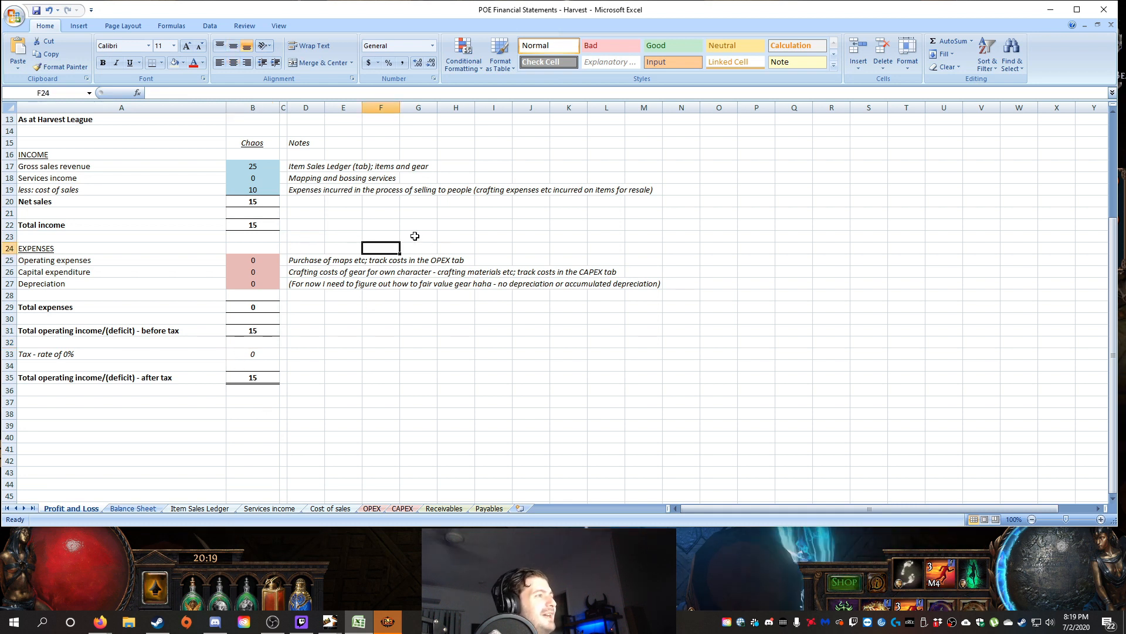
click(379, 369)
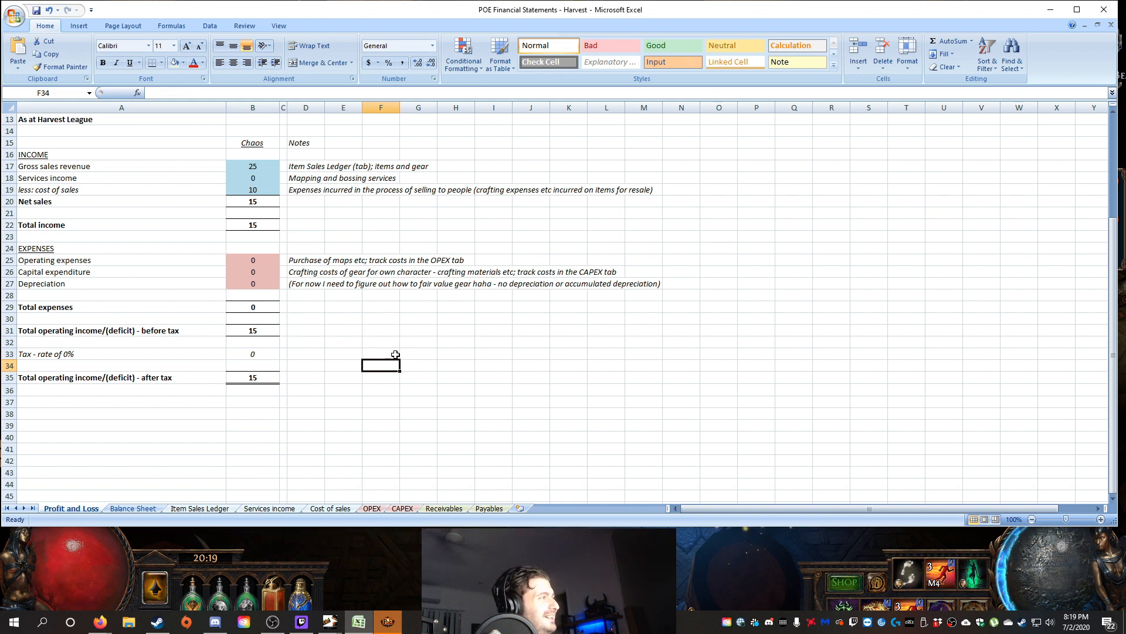
click(406, 332)
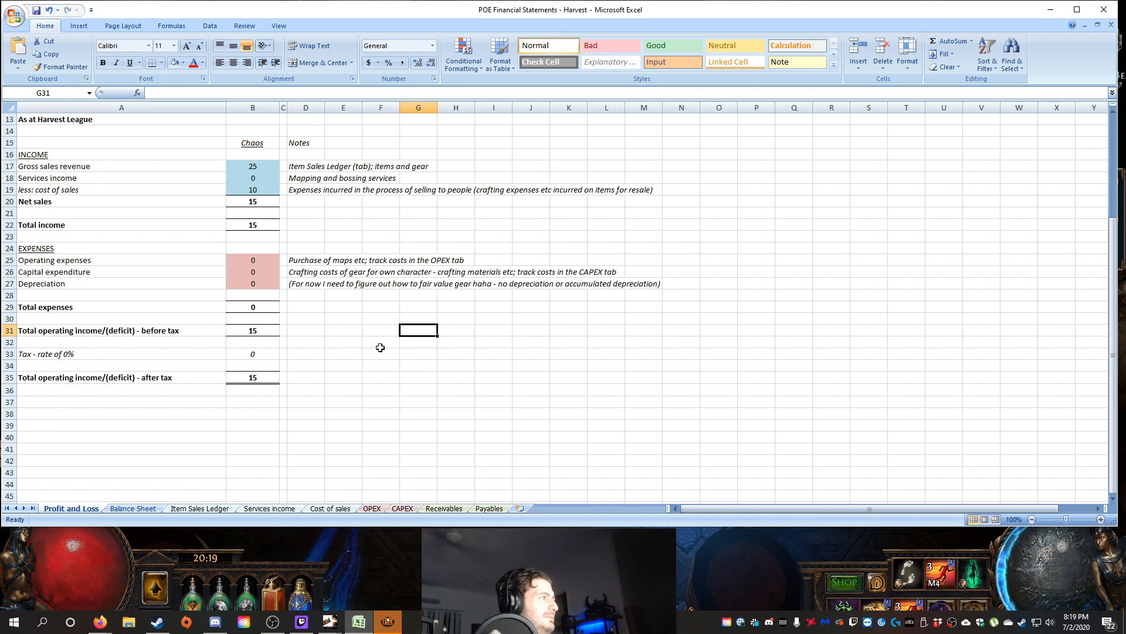
Step: Enter the description "bought a convocing wand" in cell A2 of the CAPEX sheet
click(392, 509)
click(124, 236)
click(73, 155)
click(102, 134)
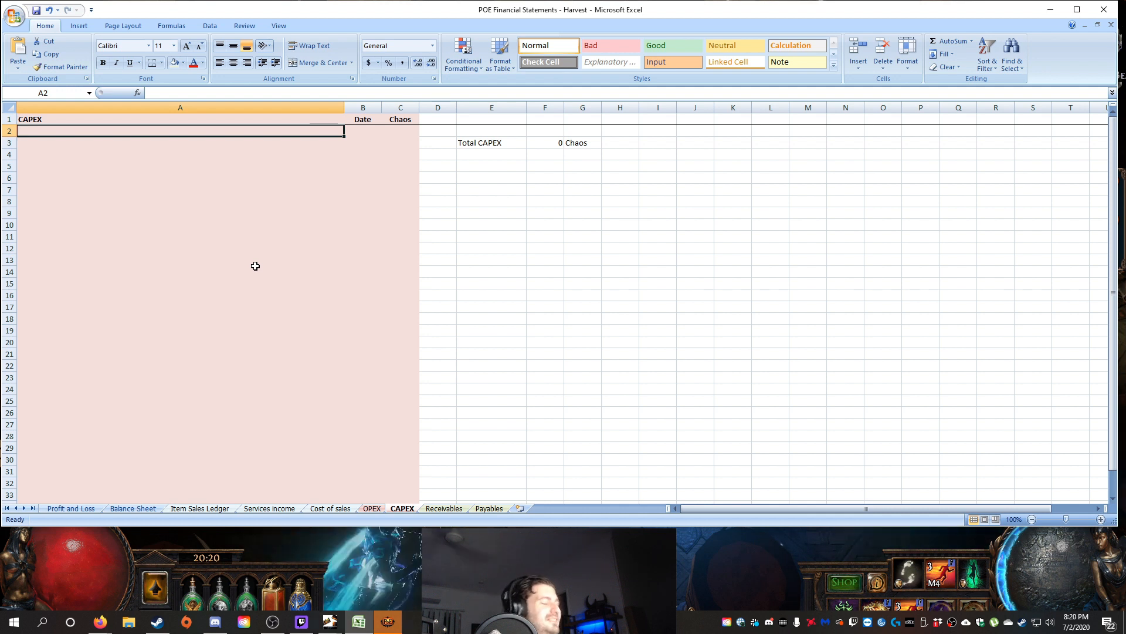
text(bo)
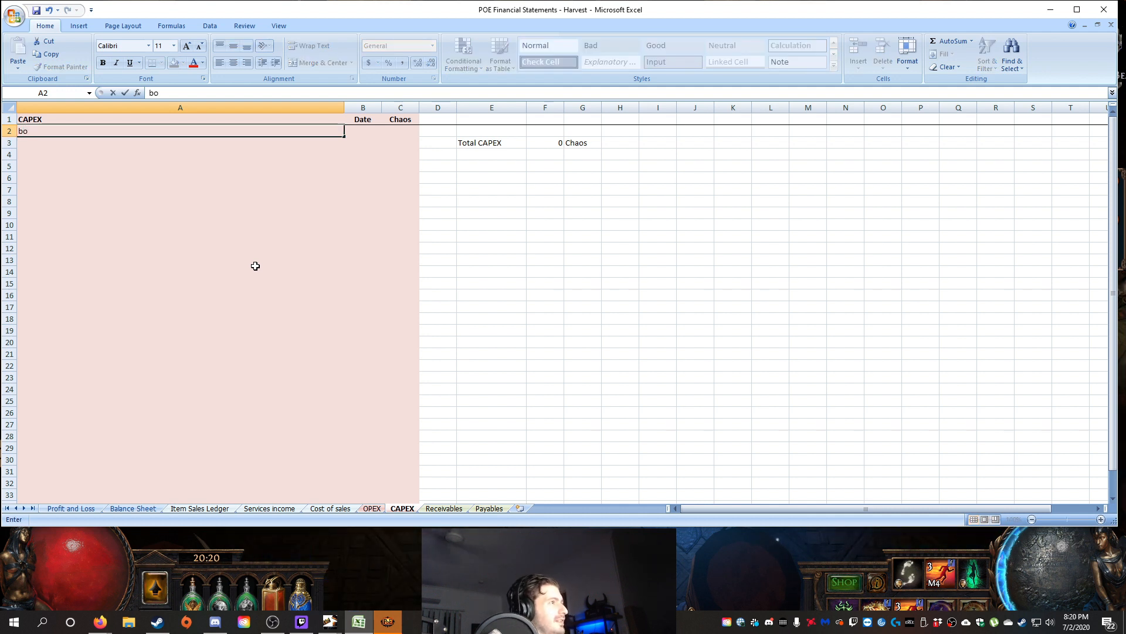
text(ioght)
key(BackSpace)
key(BackSpace)
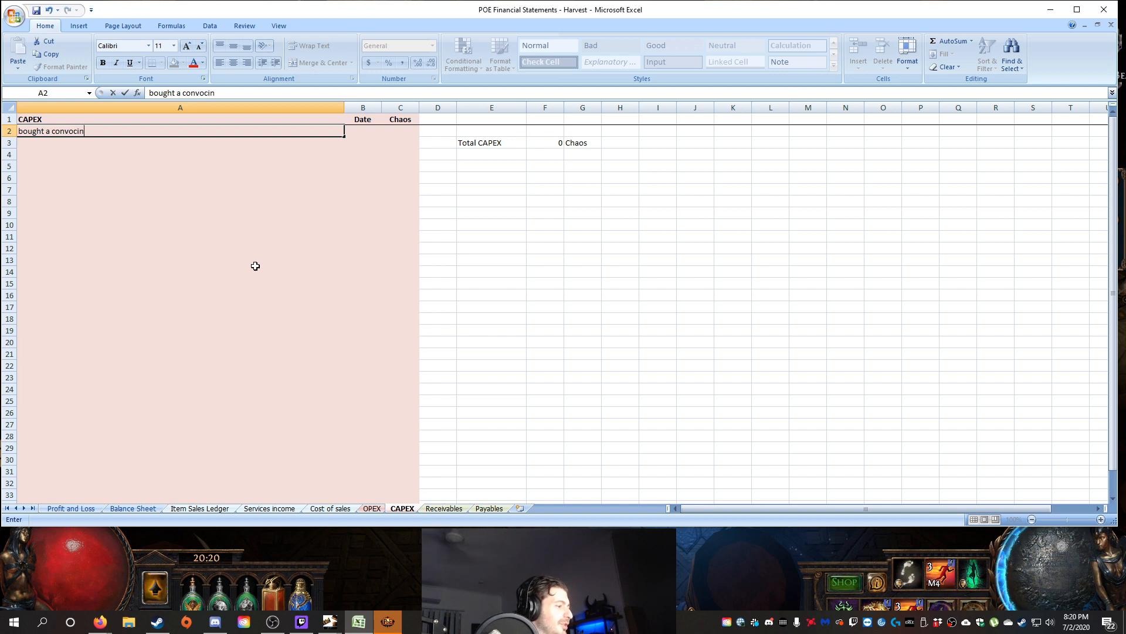
text(nd for)
key(BackSpace)
key(BackSpace)
key(BackSpace)
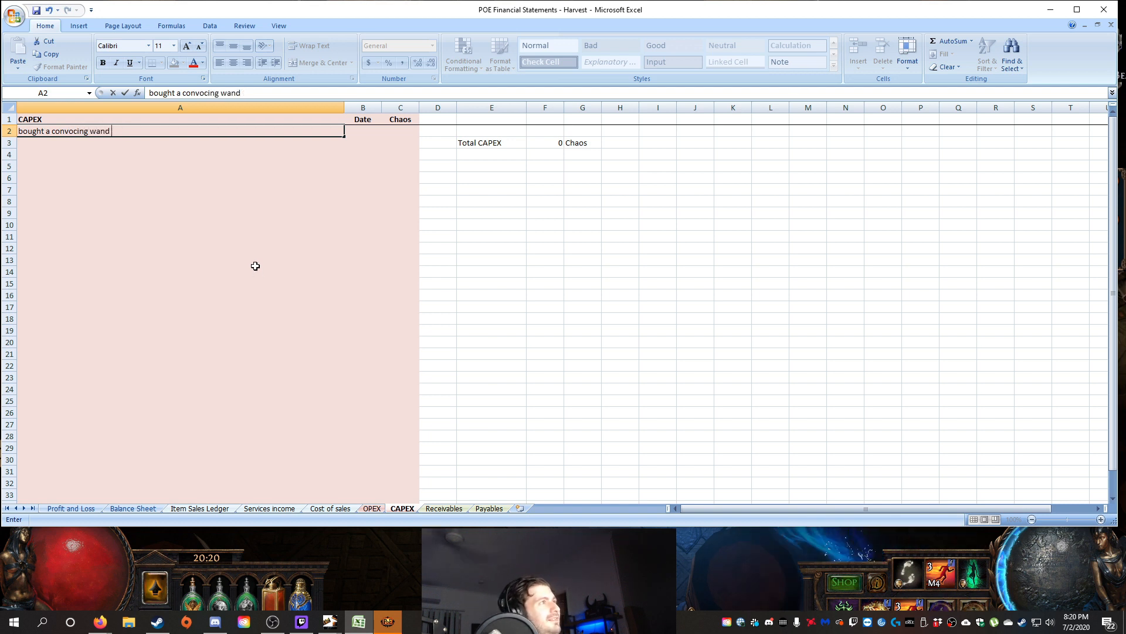
Step: Set the wand purchase's cost to 500 in the Chaos column, leaving its date blank
key(Tab)
key(Tab)
text(50)
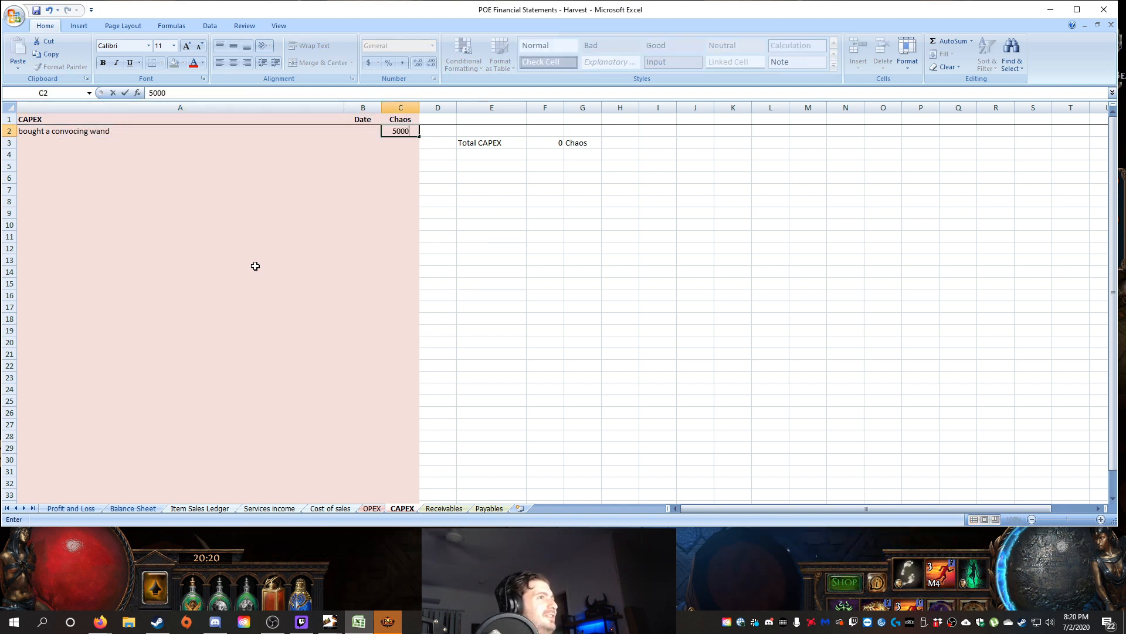
key(Return)
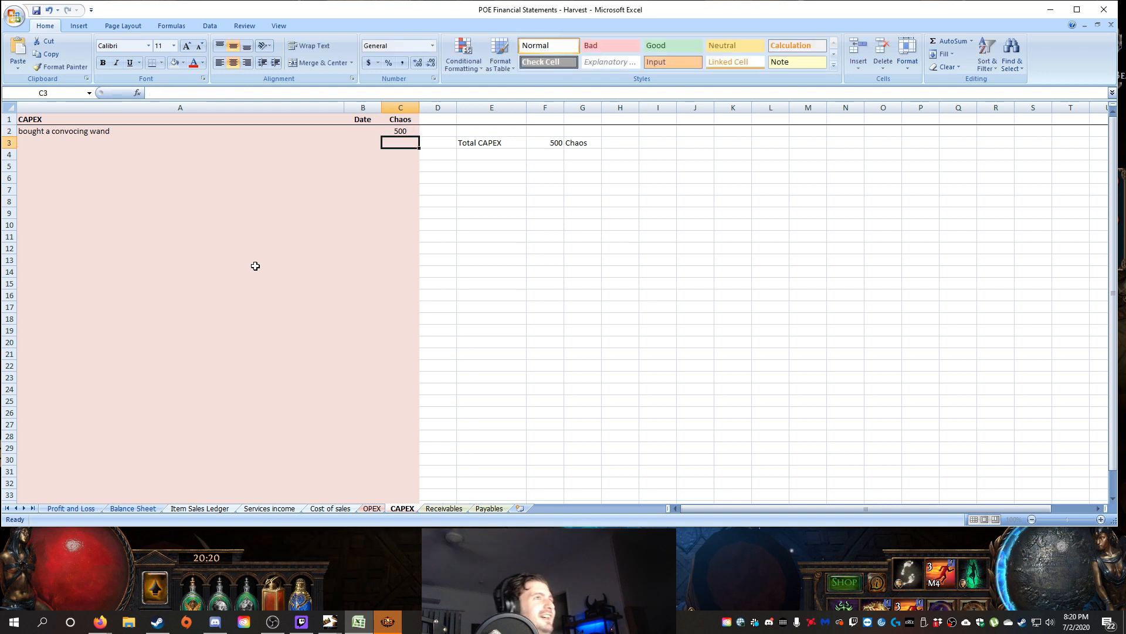
Step: Return to the Profit and Loss sheet and examine the Capital expenditure formula and the cost of sales through Total income figures
click(71, 509)
click(256, 273)
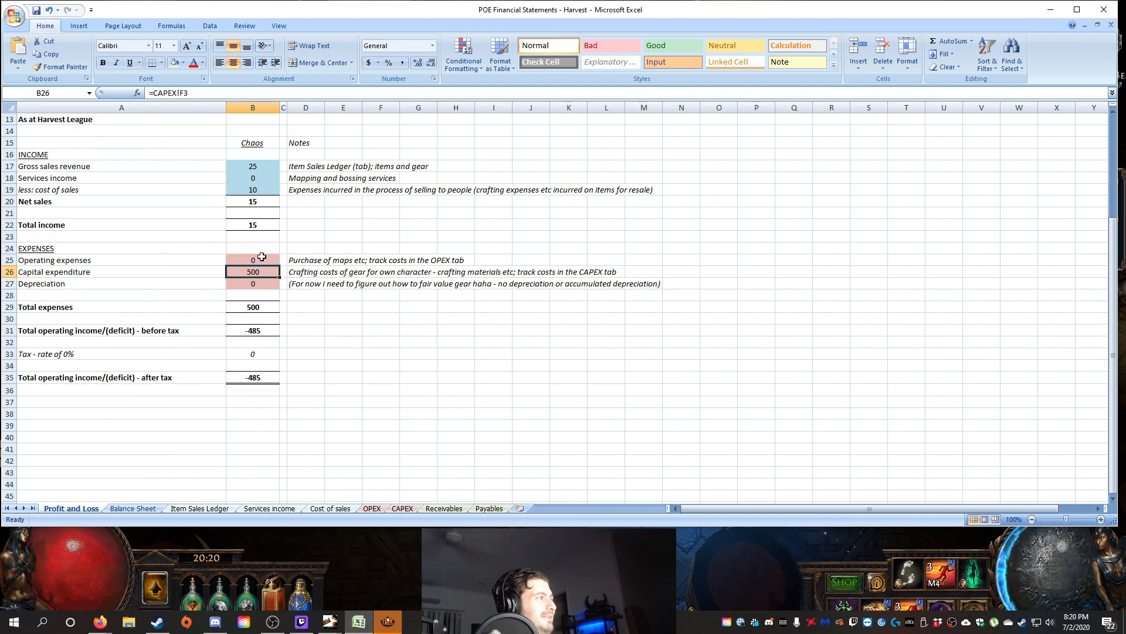
click(302, 344)
drag(257, 191, 255, 224)
click(432, 376)
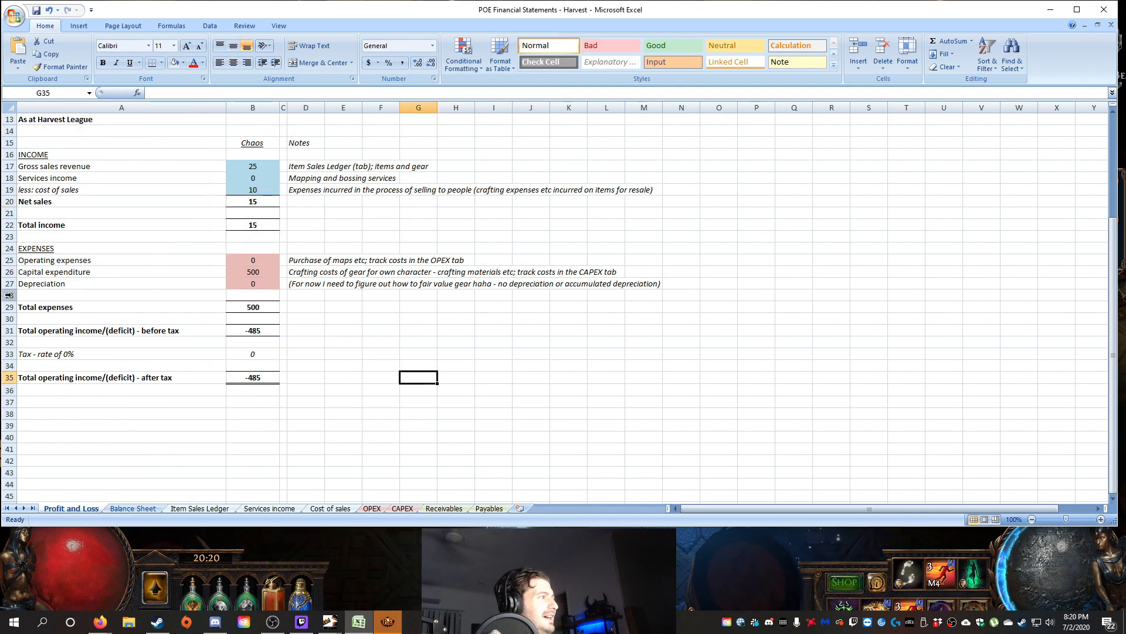
Step: Inspect the formulas behind Total operating income/(deficit) before tax and after tax
click(264, 332)
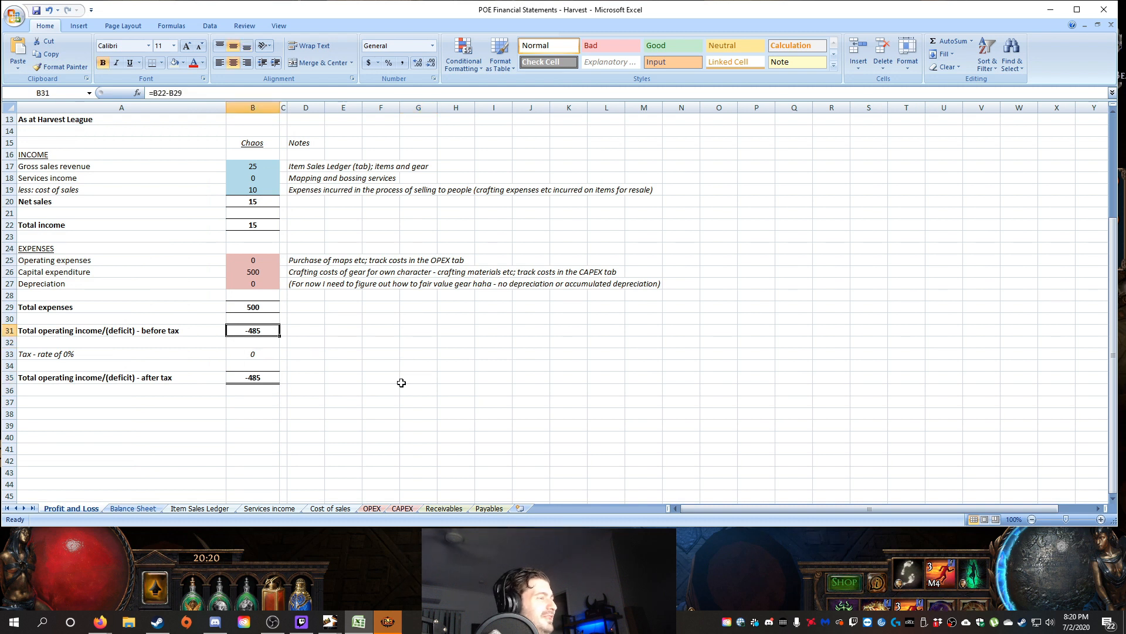
double_click(251, 380)
key(Return)
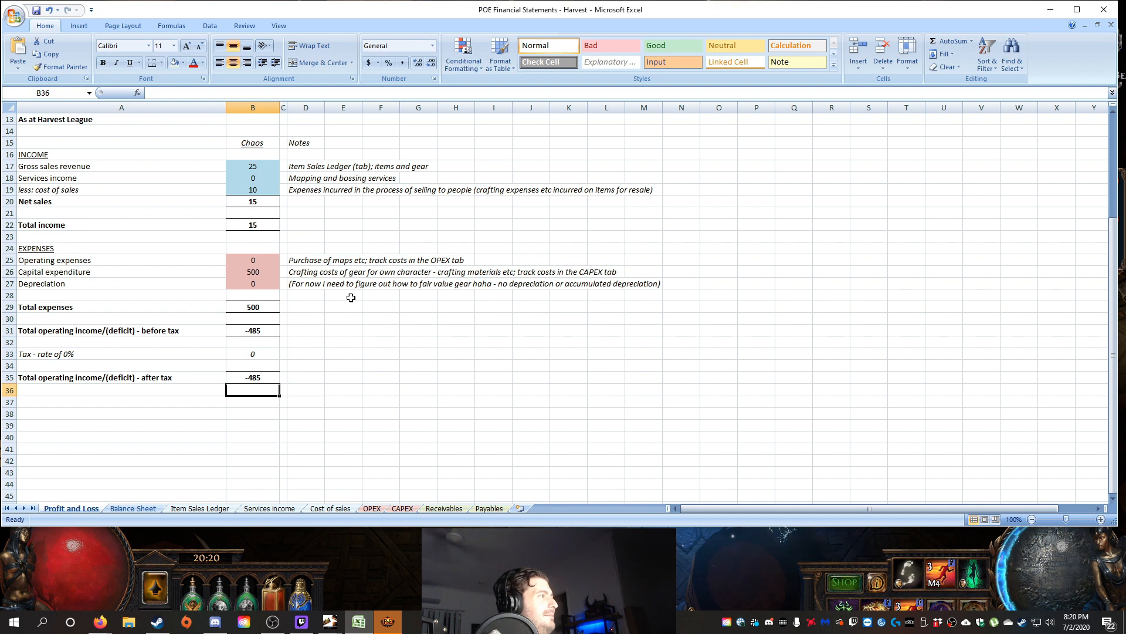
key(Right)
key(Right)
key(Right)
key(Right)
key(Right)
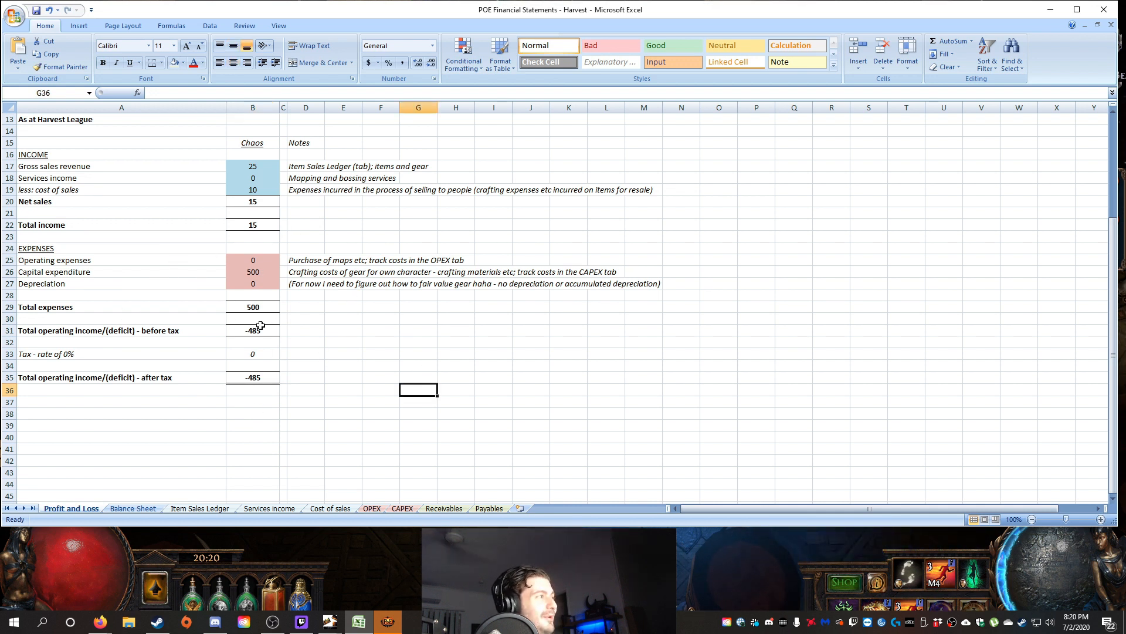
Step: Open the Balance Sheet and review the Retained earnings row in the Statement of Equity and the asset rows
click(133, 508)
scroll(284, 390, down, 6)
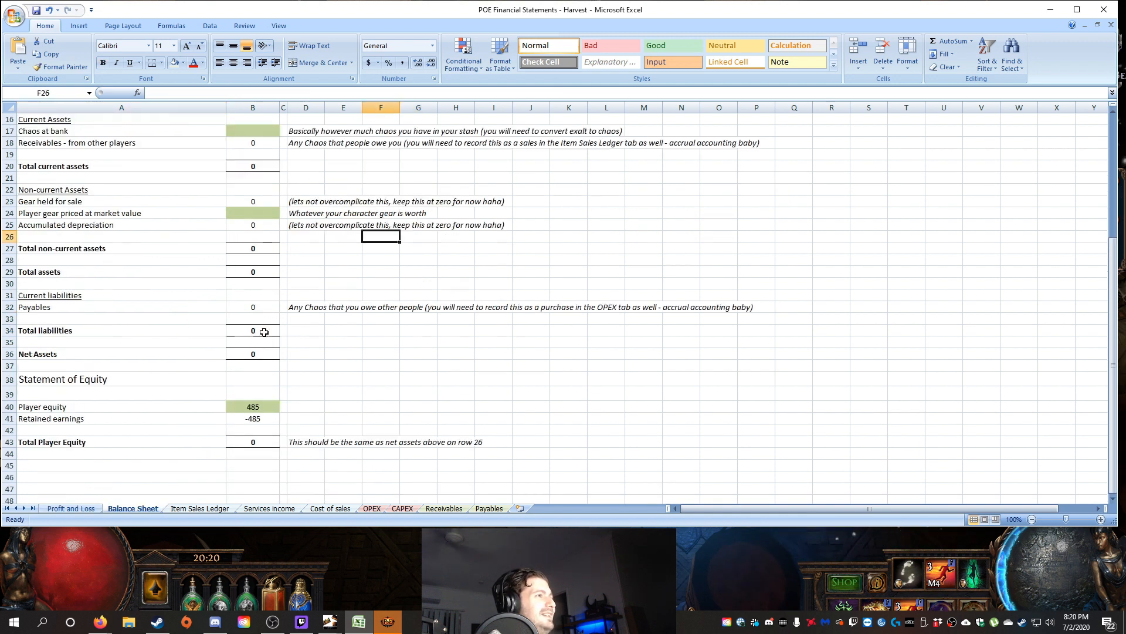
click(343, 344)
drag(73, 385, 235, 384)
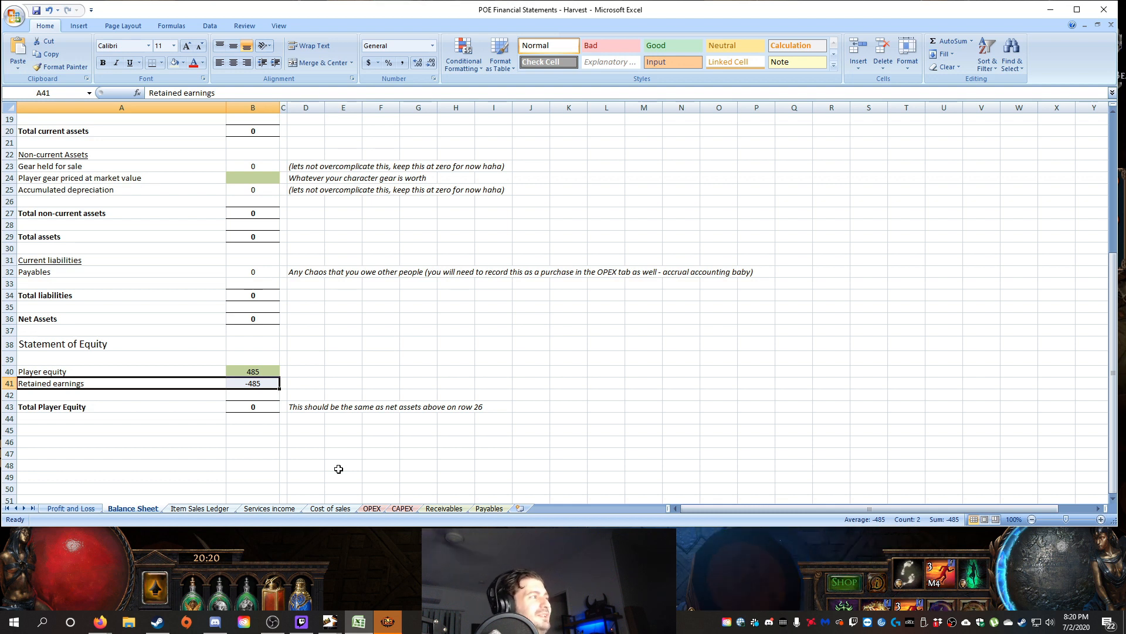
click(494, 330)
scroll(314, 372, up, 5)
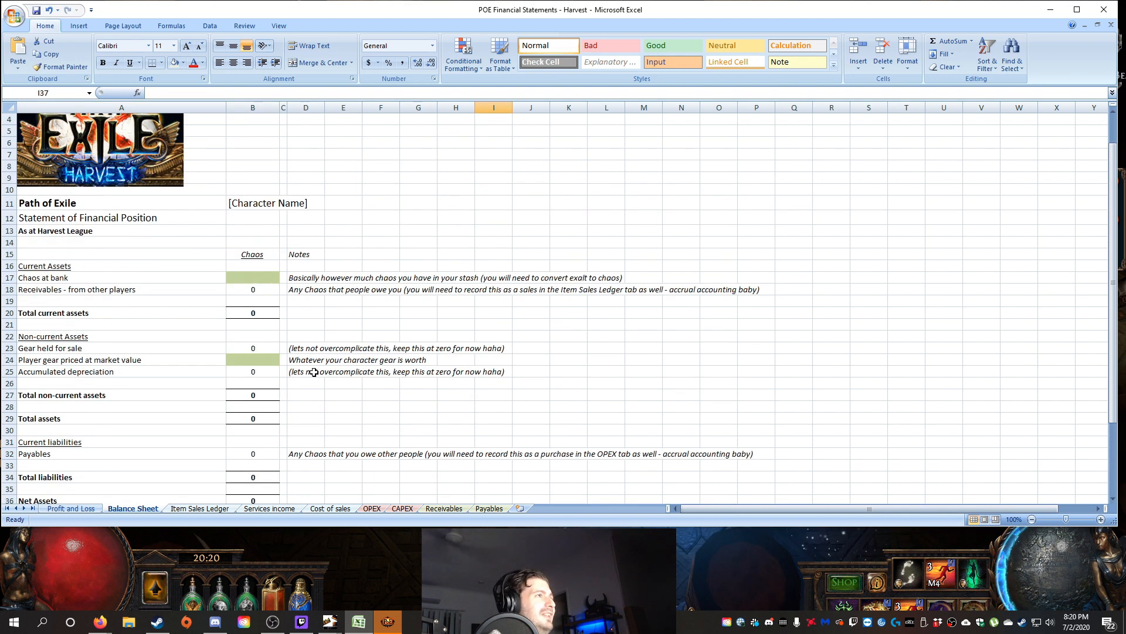
Step: Set the Player gear priced at market value on the Balance Sheet to 10000 Chaos
click(247, 254)
scroll(272, 314, down, 3)
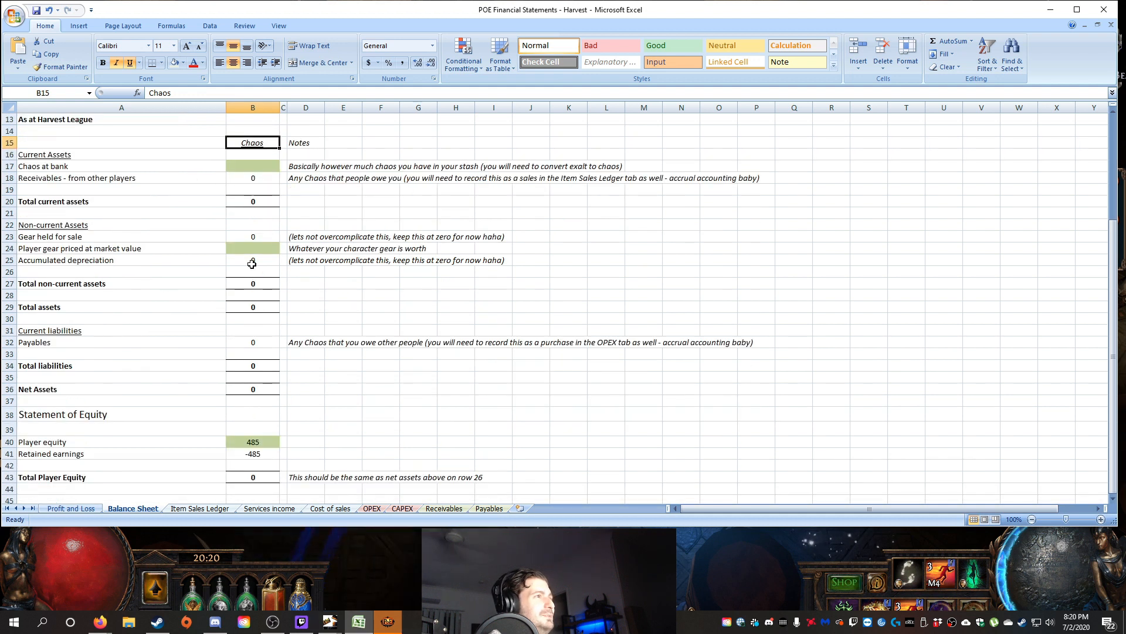
click(344, 296)
click(248, 257)
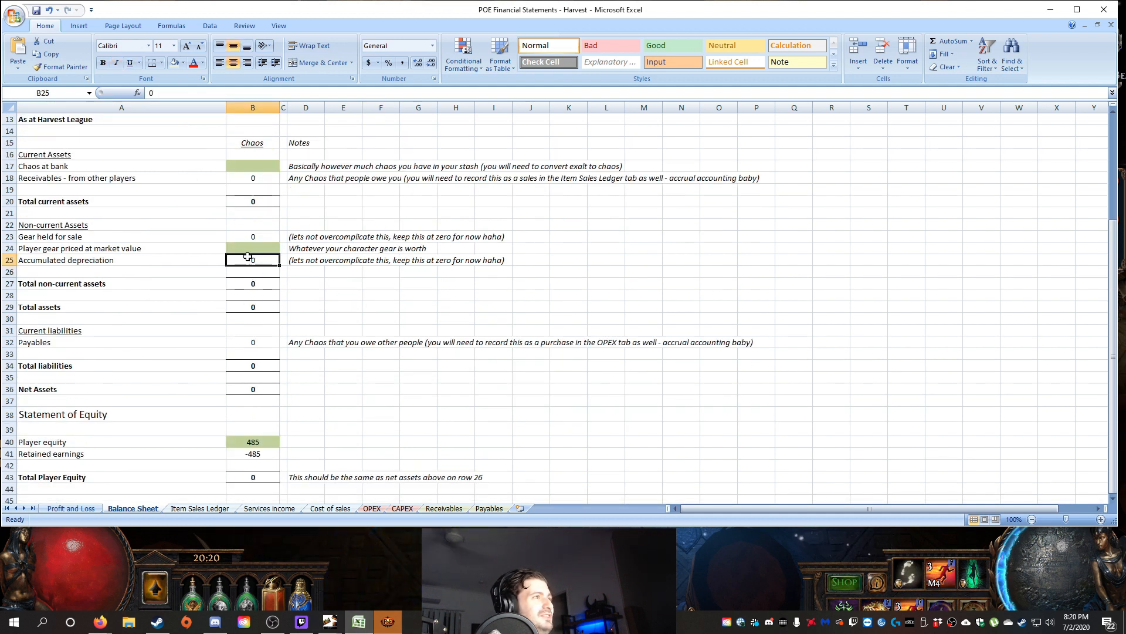
click(253, 249)
text(1000)
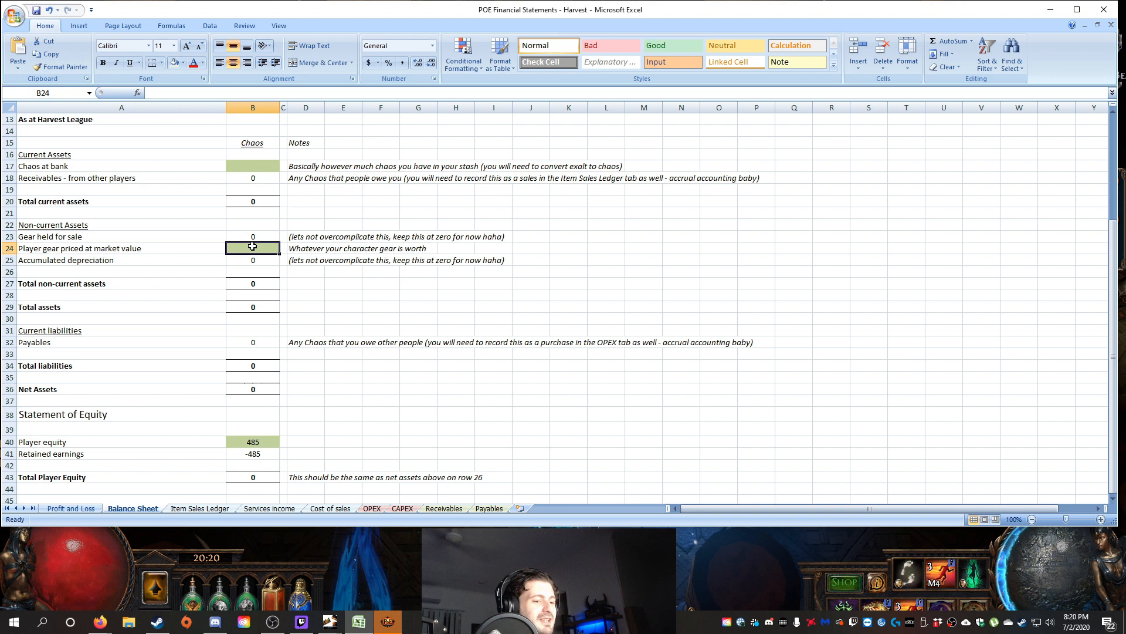
text(0)
key(Return)
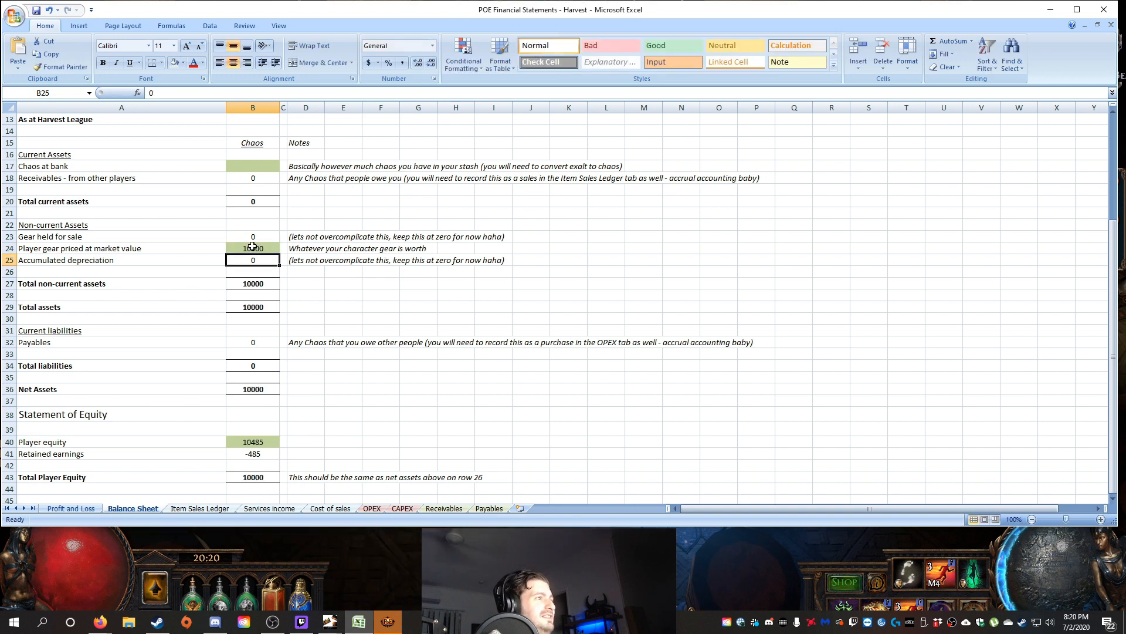
Step: Set the Chaos at bank value under Current Assets to 2000
click(322, 369)
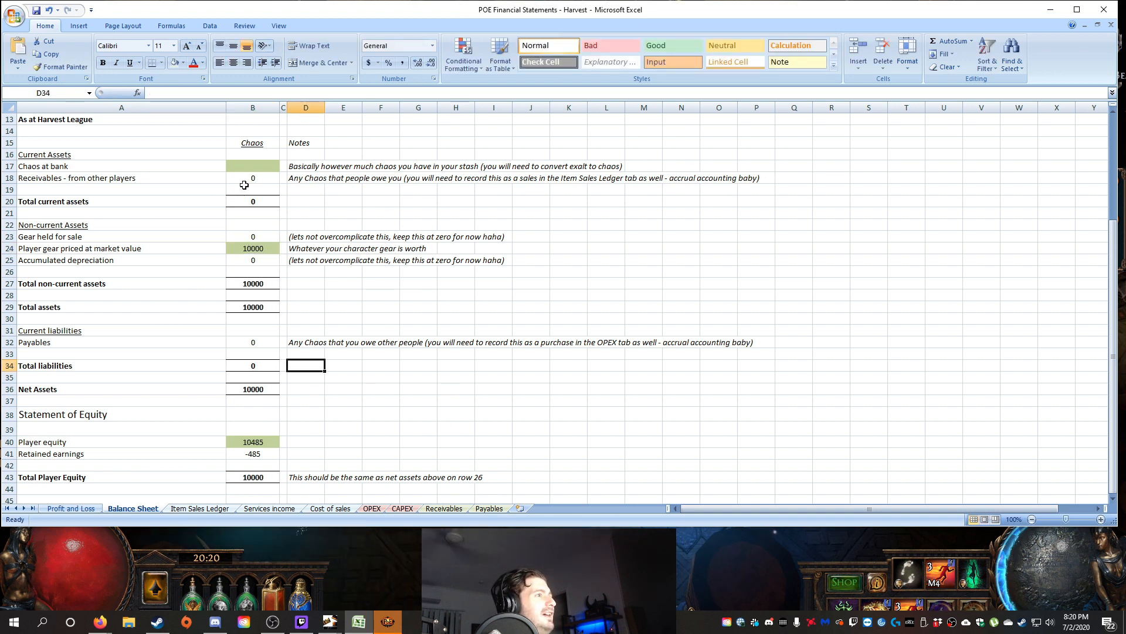
click(381, 306)
click(242, 171)
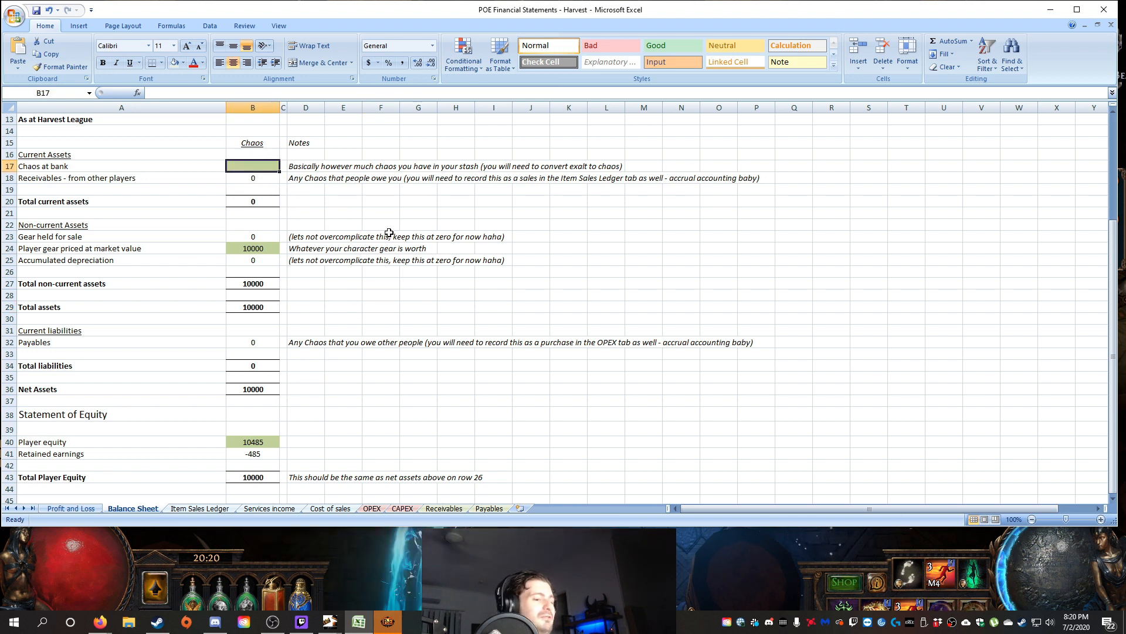
text(2000)
key(Return)
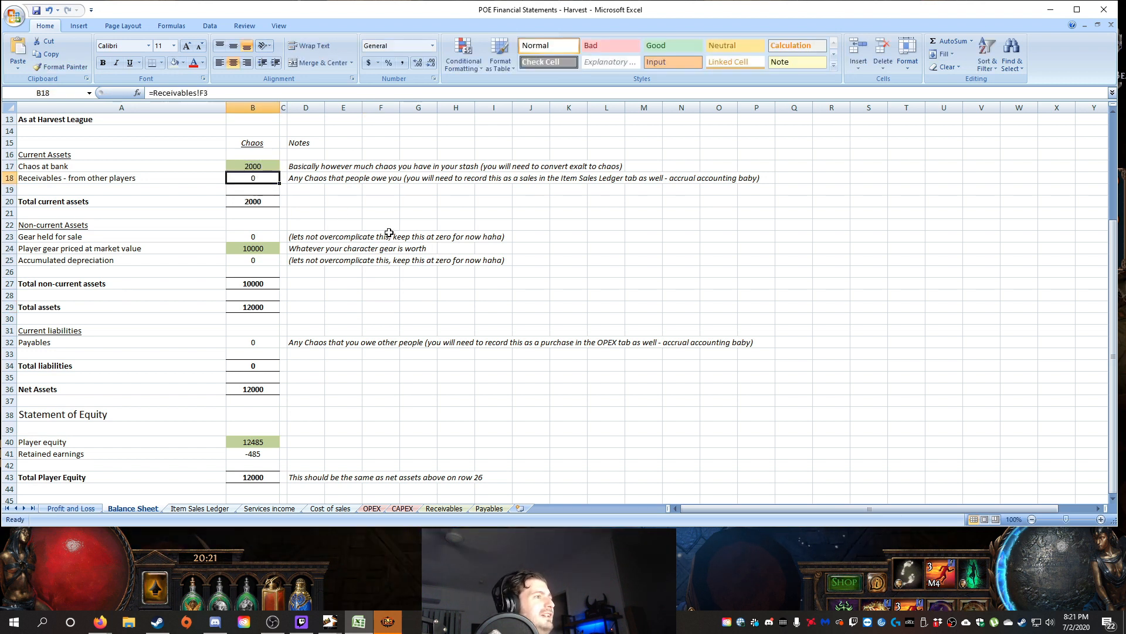
Step: Review the current and non-current asset values on the Balance Sheet, down to the Net Assets row
click(430, 344)
scroll(169, 345, down, 1)
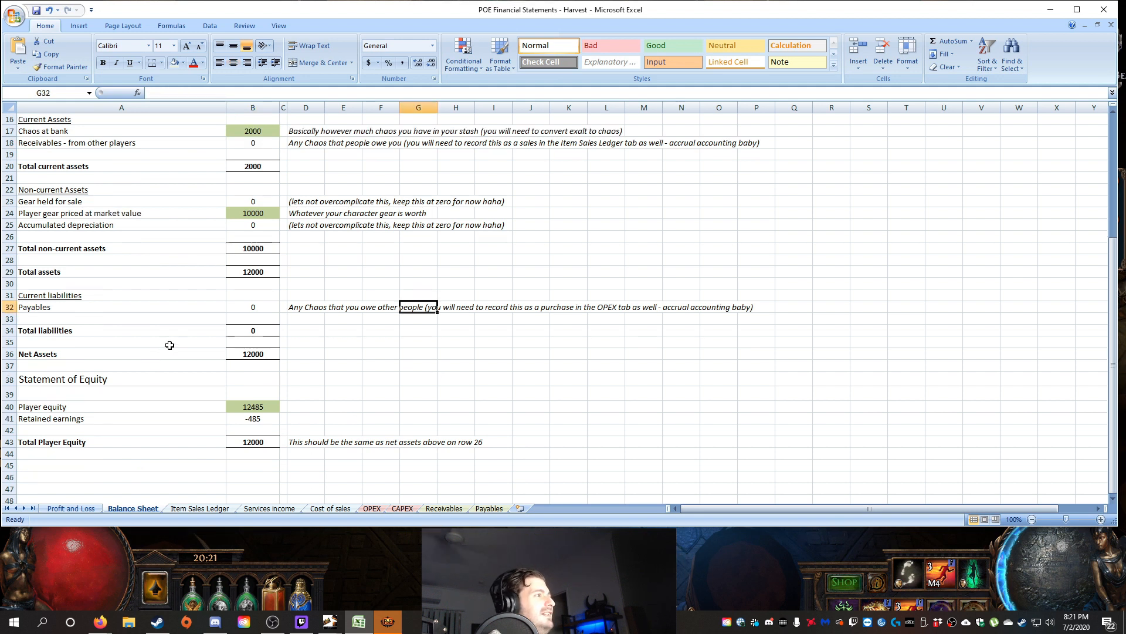
drag(259, 131, 259, 221)
click(332, 188)
click(253, 134)
scroll(253, 217, up, 5)
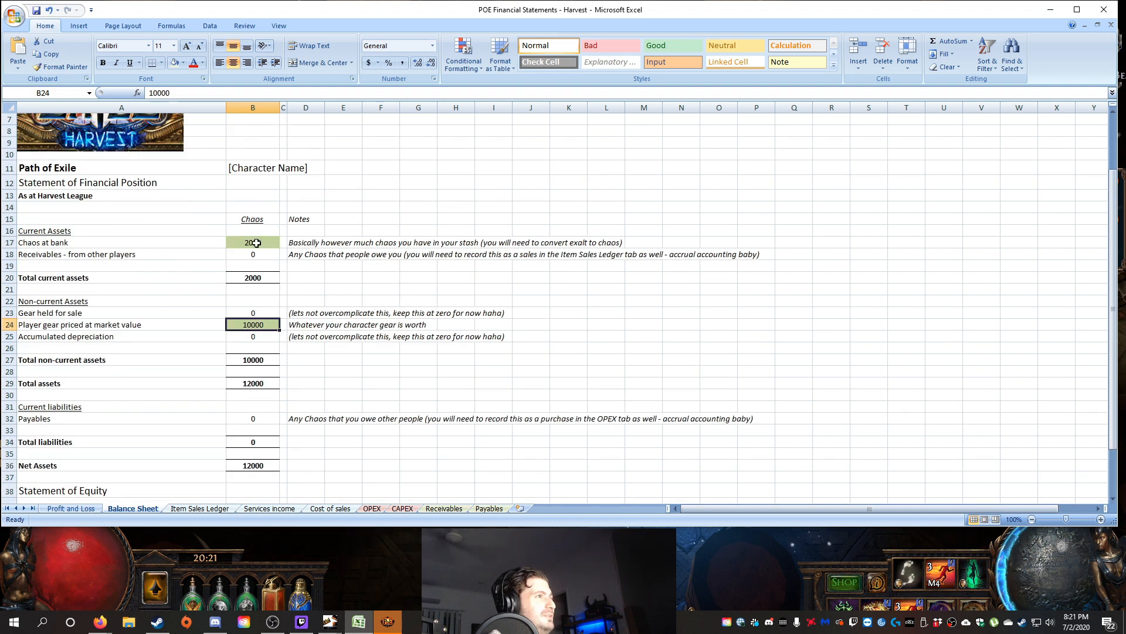
scroll(232, 224, down, 4)
click(330, 378)
drag(85, 390, 274, 392)
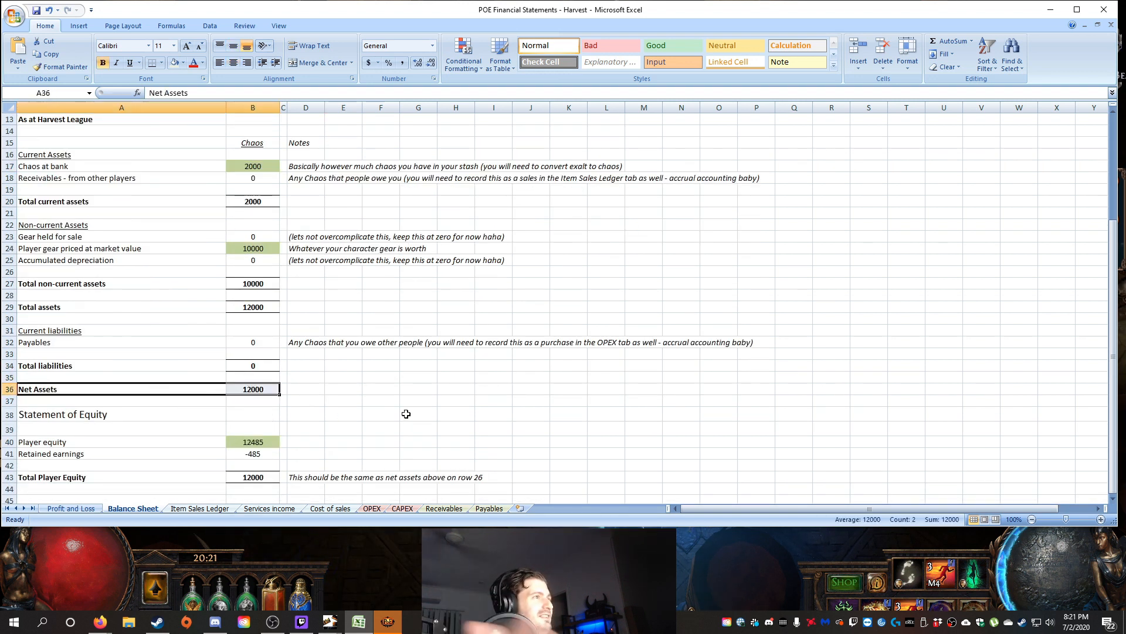
Step: Compare the Net Assets row with the Player equity and Total Player Equity rows
click(456, 331)
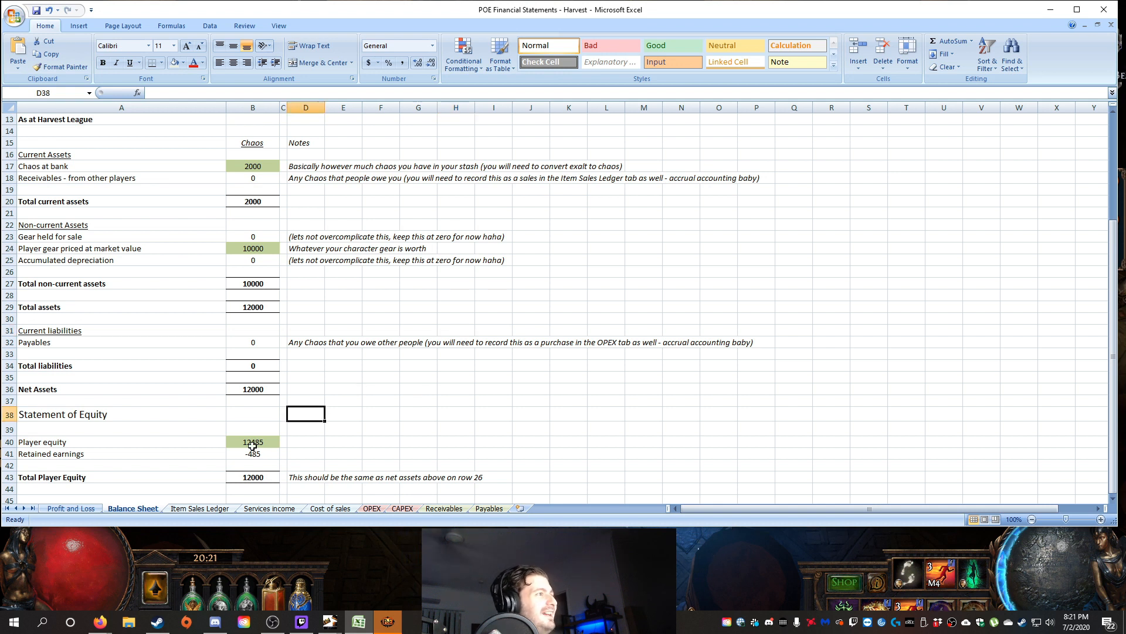
drag(222, 444, 228, 444)
drag(253, 392, 136, 395)
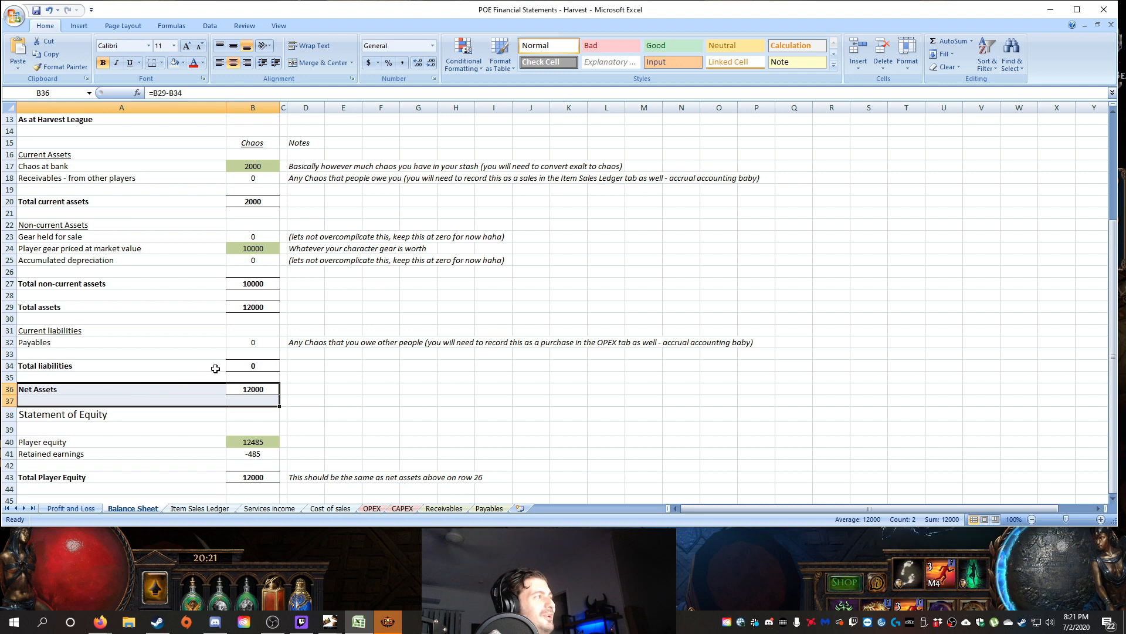
click(500, 342)
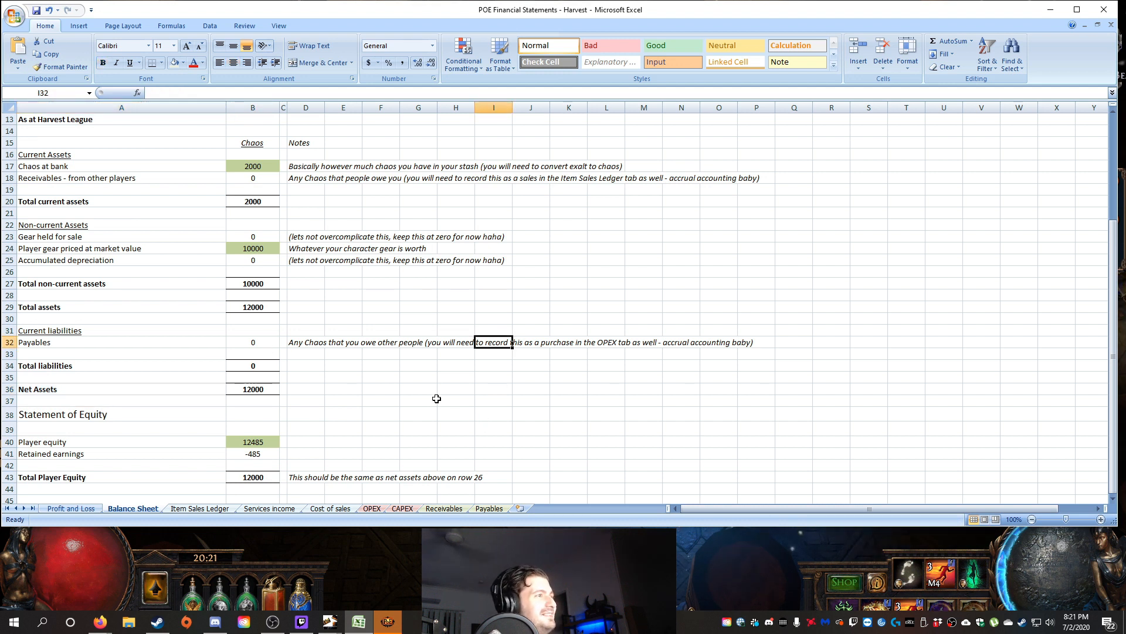
drag(122, 478, 261, 477)
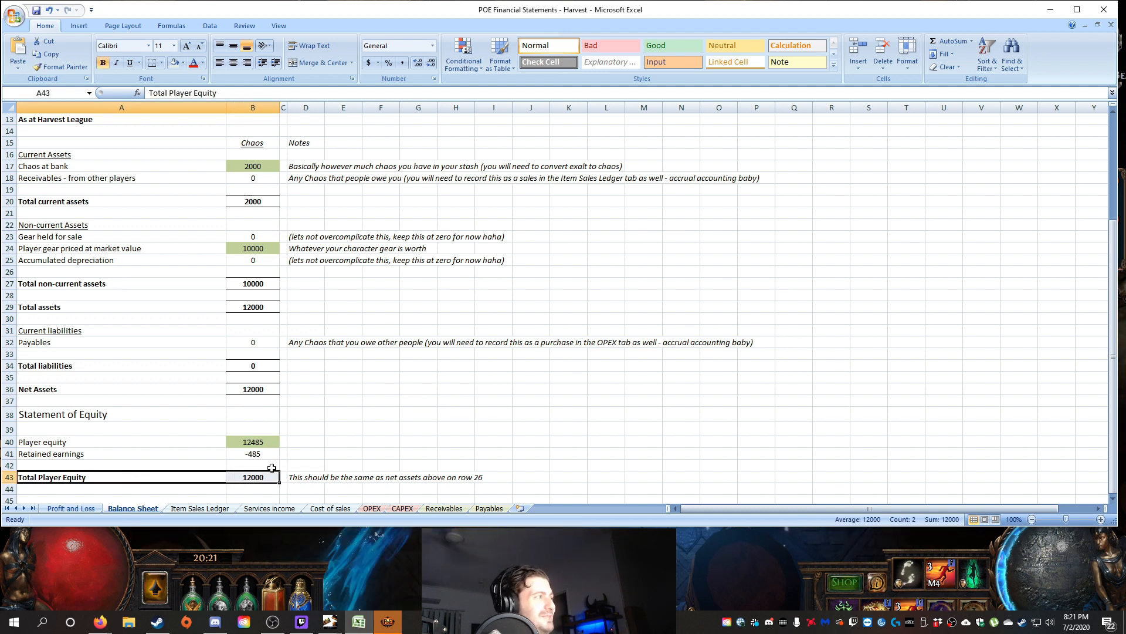
click(148, 375)
drag(88, 389, 255, 392)
click(463, 329)
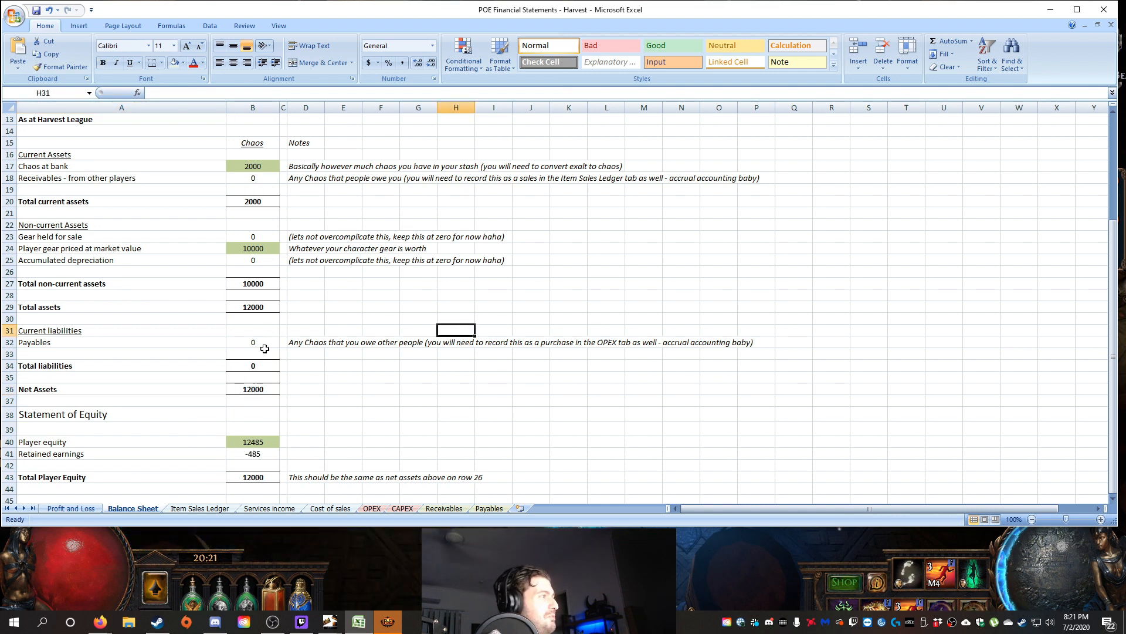
Step: Inspect the Total Player Equity formula and check it against the Net Assets and Retained earnings rows
double_click(270, 476)
key(Return)
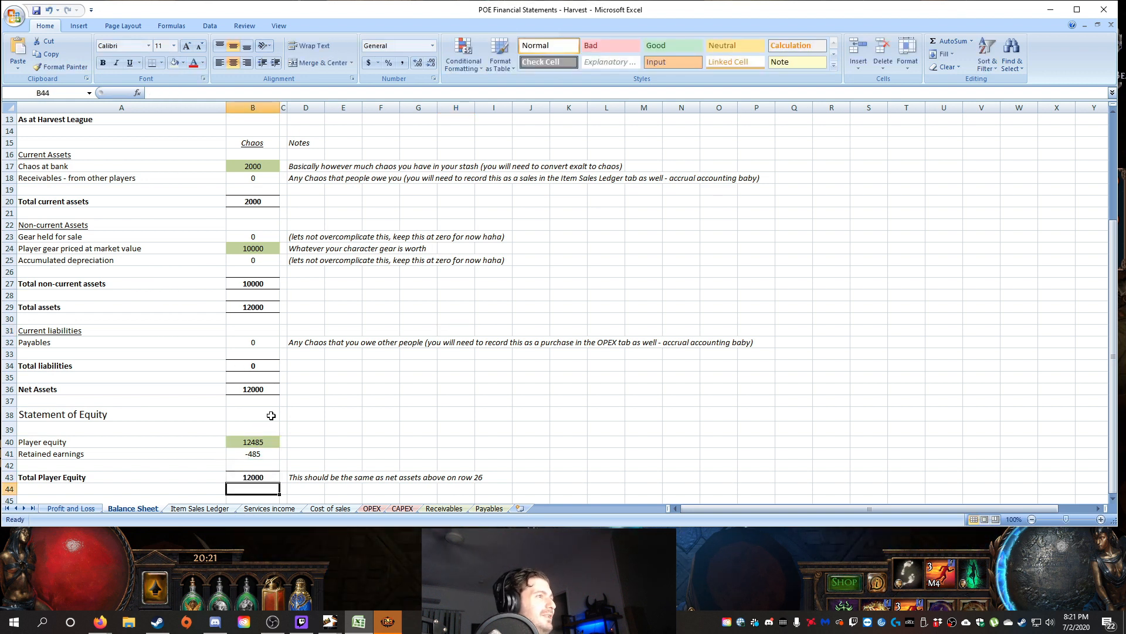
drag(106, 395, 279, 399)
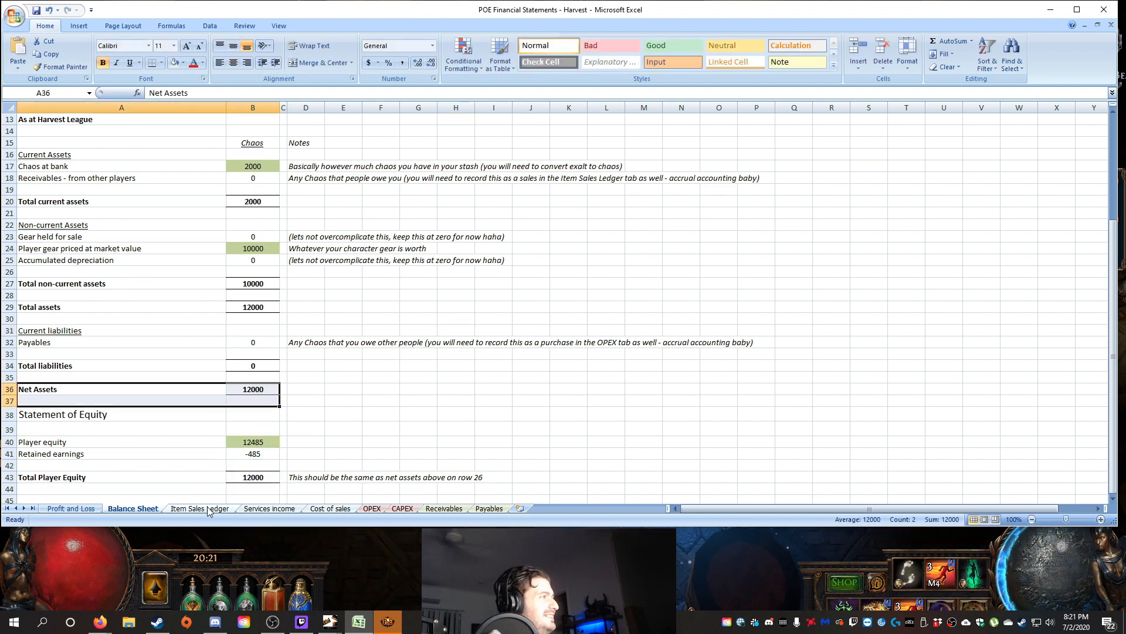
click(302, 410)
drag(114, 453, 279, 455)
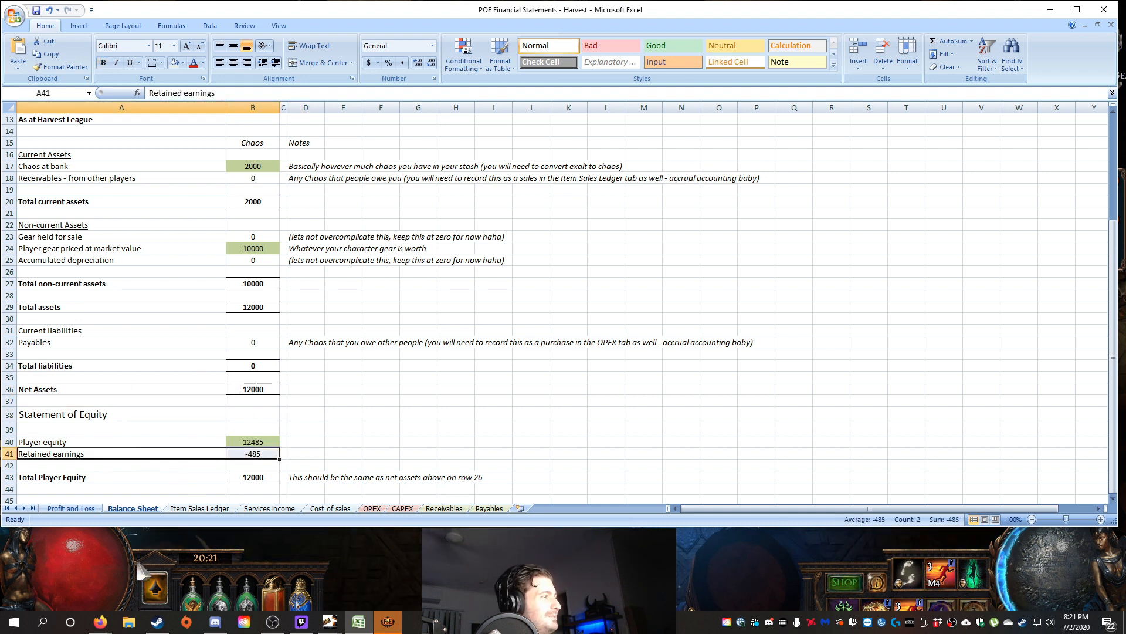
Step: Look through the Profit and Loss, Item Sales Ledger, Services income, Cost of sales, OPEX and CAPEX sheets in turn
click(71, 508)
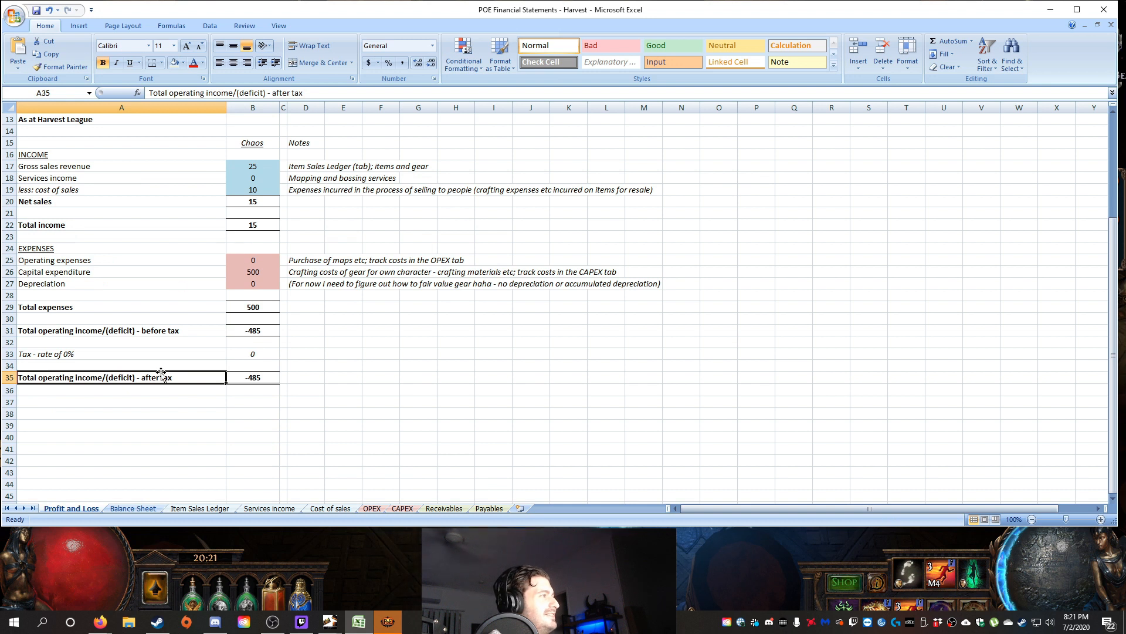
click(212, 510)
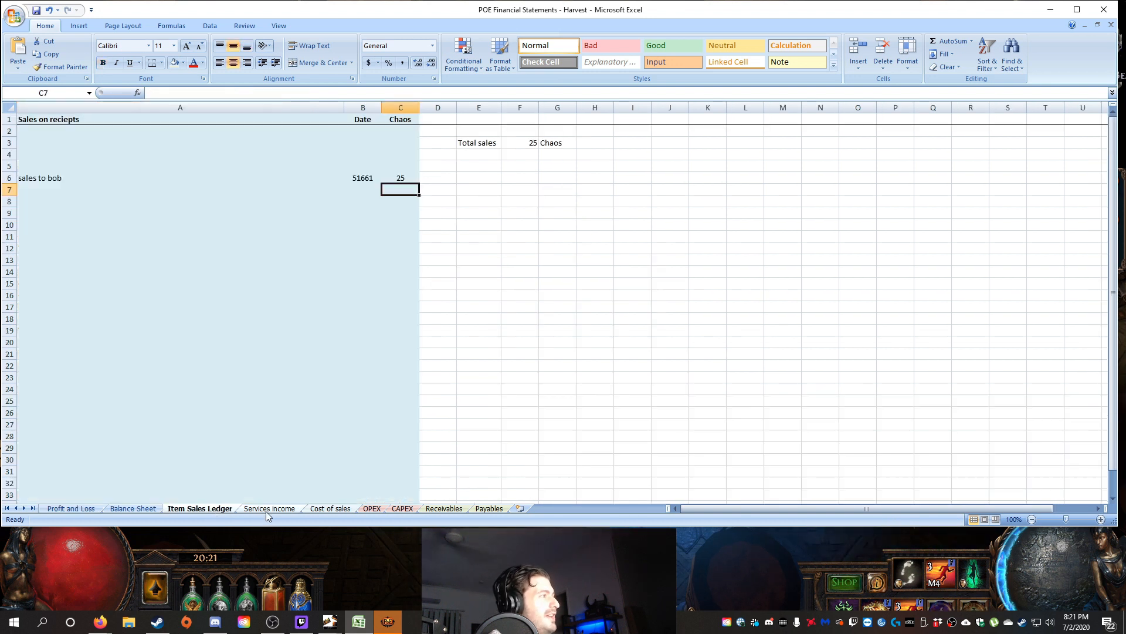
click(262, 510)
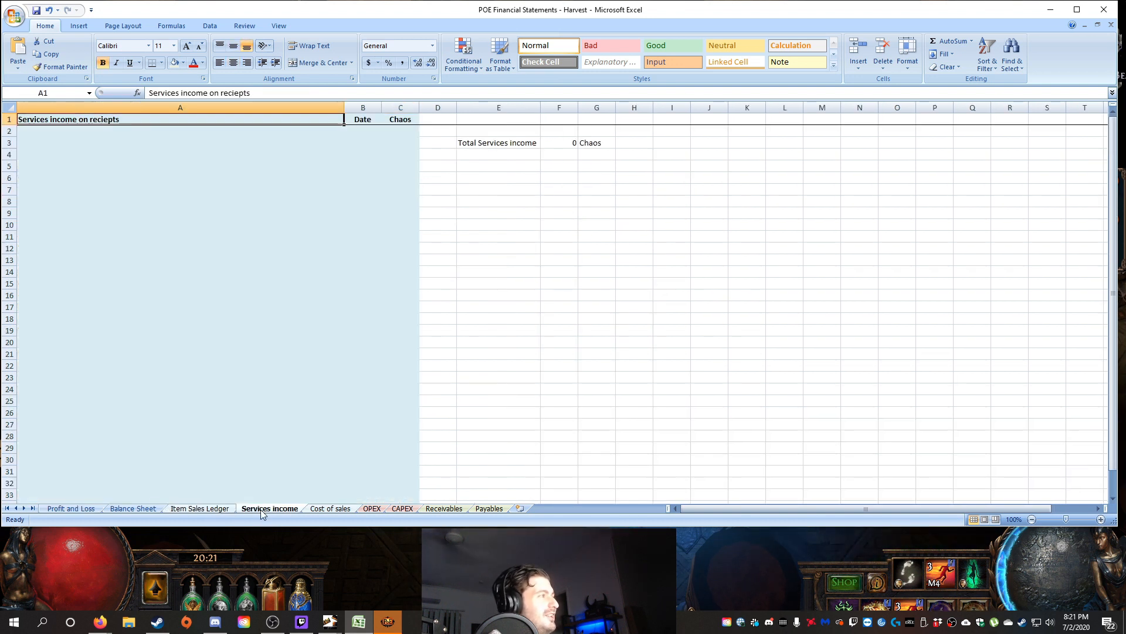
click(332, 507)
click(374, 508)
click(402, 509)
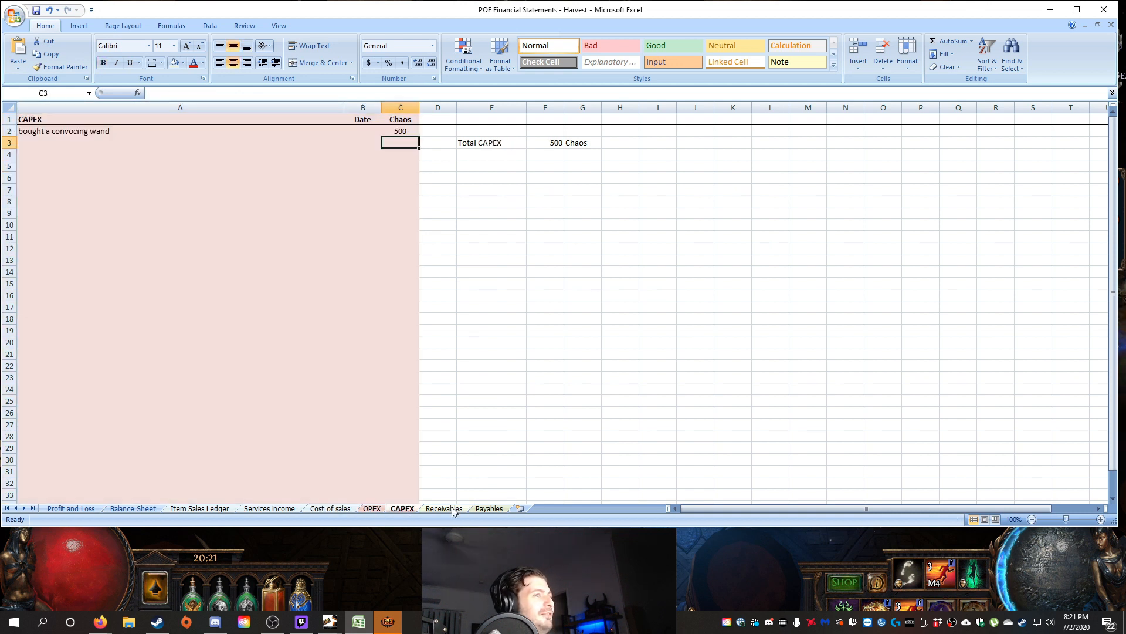
click(491, 363)
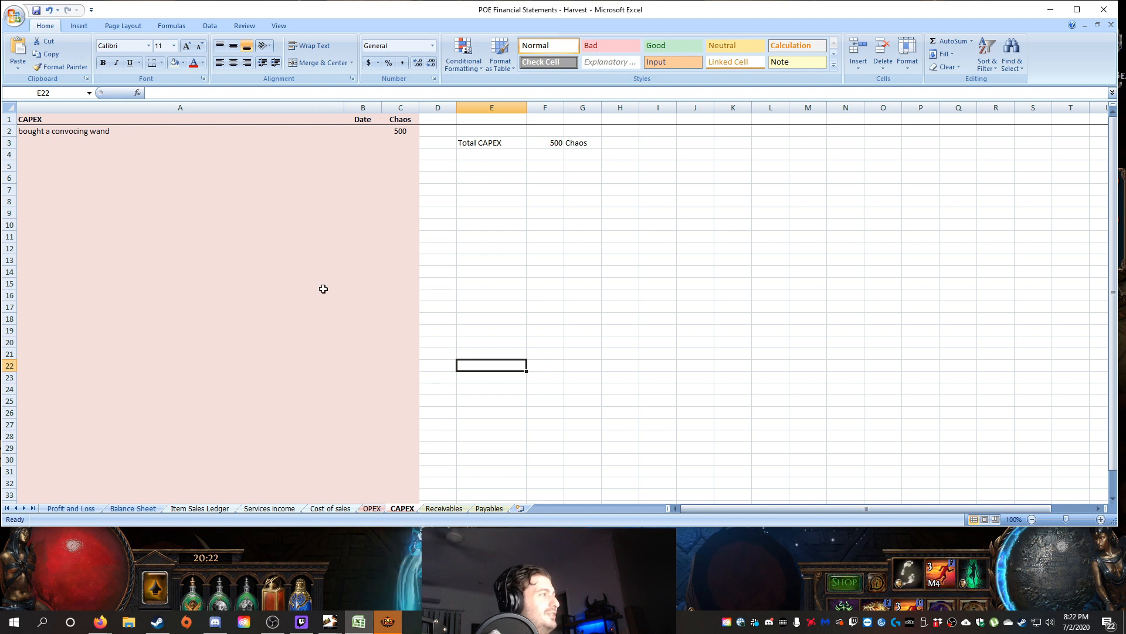
click(384, 341)
Step: Return to the Balance Sheet and examine the Player gear and Receivables - from other players rows
click(134, 508)
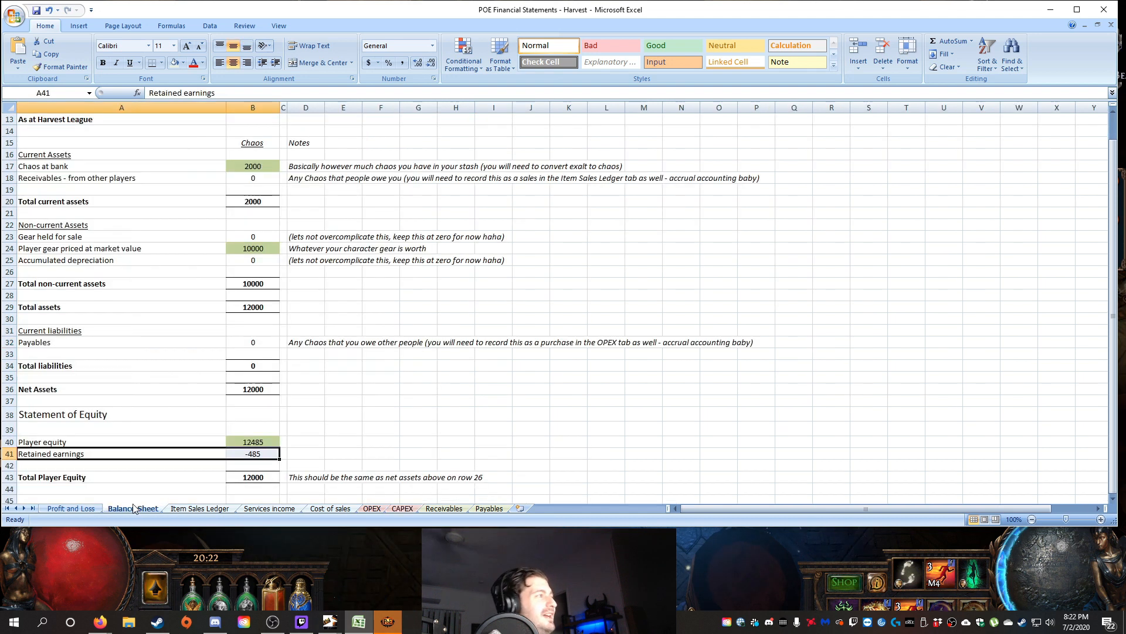
click(456, 342)
click(381, 259)
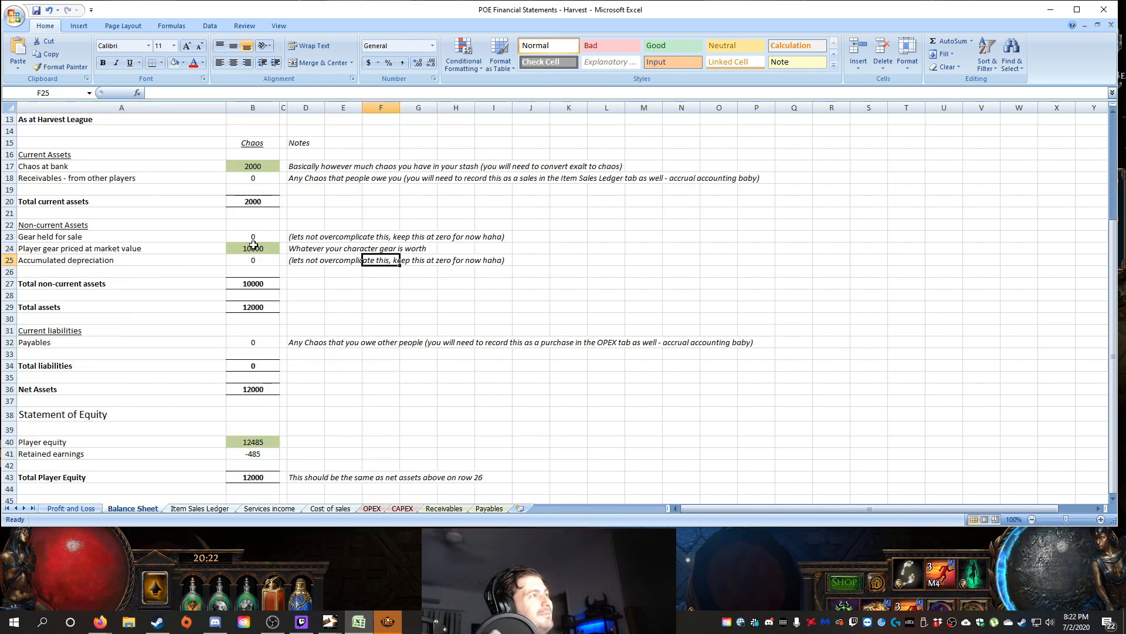
click(353, 247)
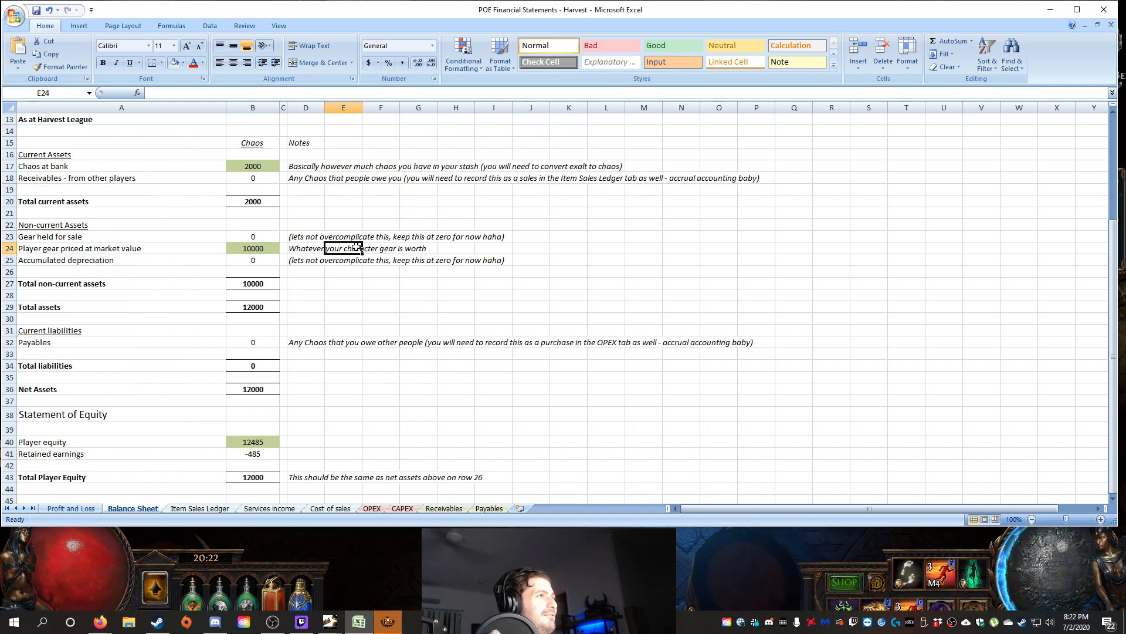
click(248, 178)
click(58, 177)
drag(58, 178, 343, 178)
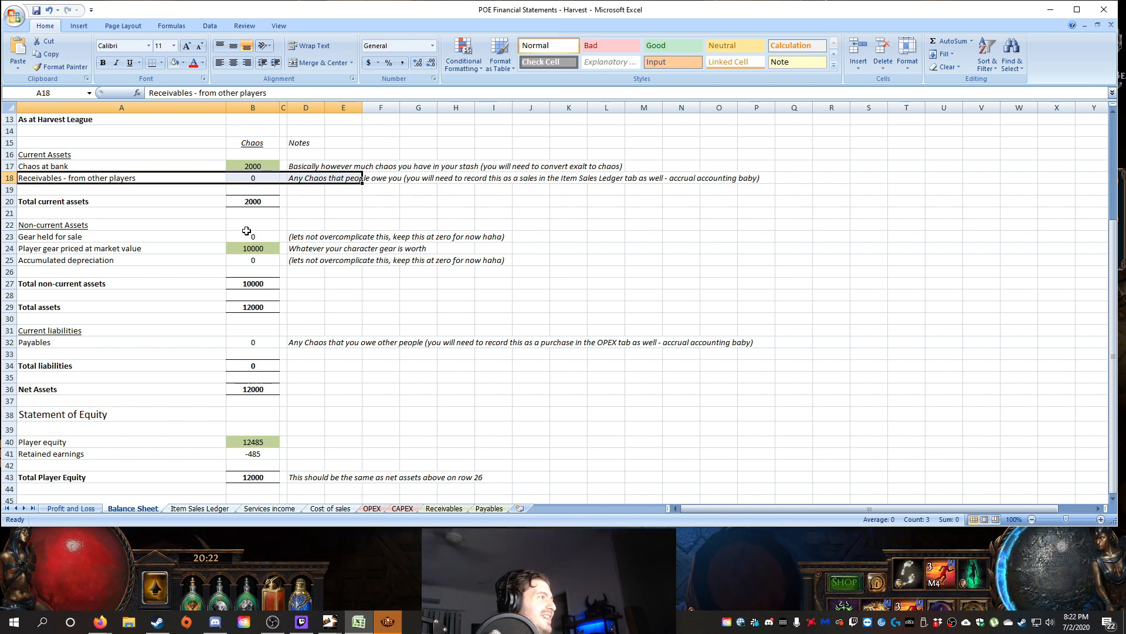
click(469, 356)
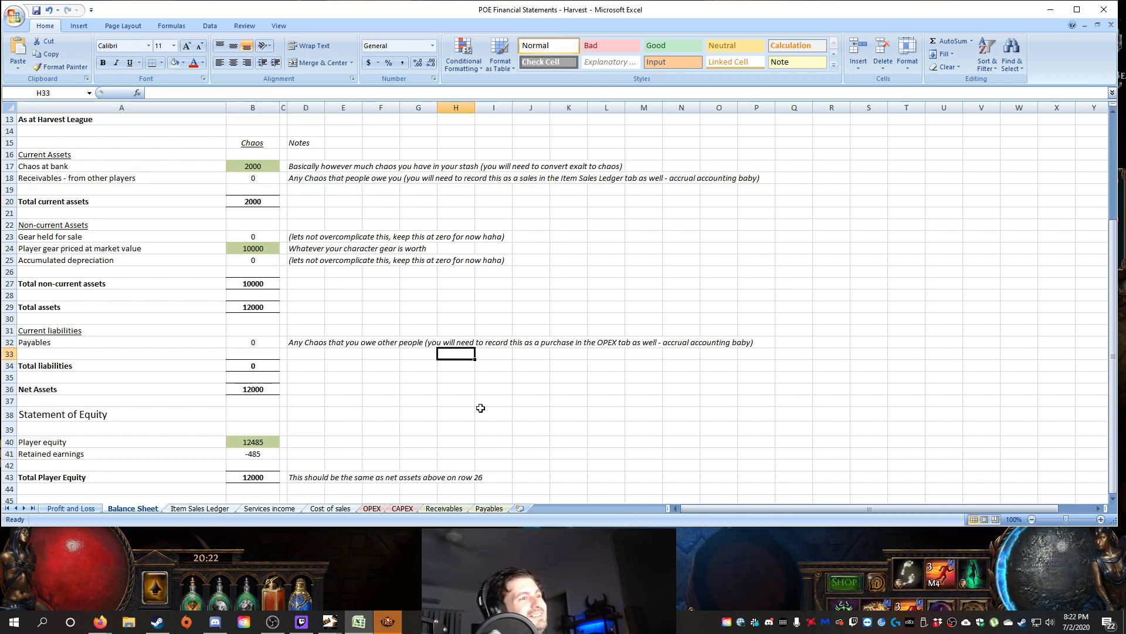
Step: Record a loan to a named player in row 5 of the Receivables sheet for 200 Chaos, leaving the date blank
click(441, 509)
click(105, 164)
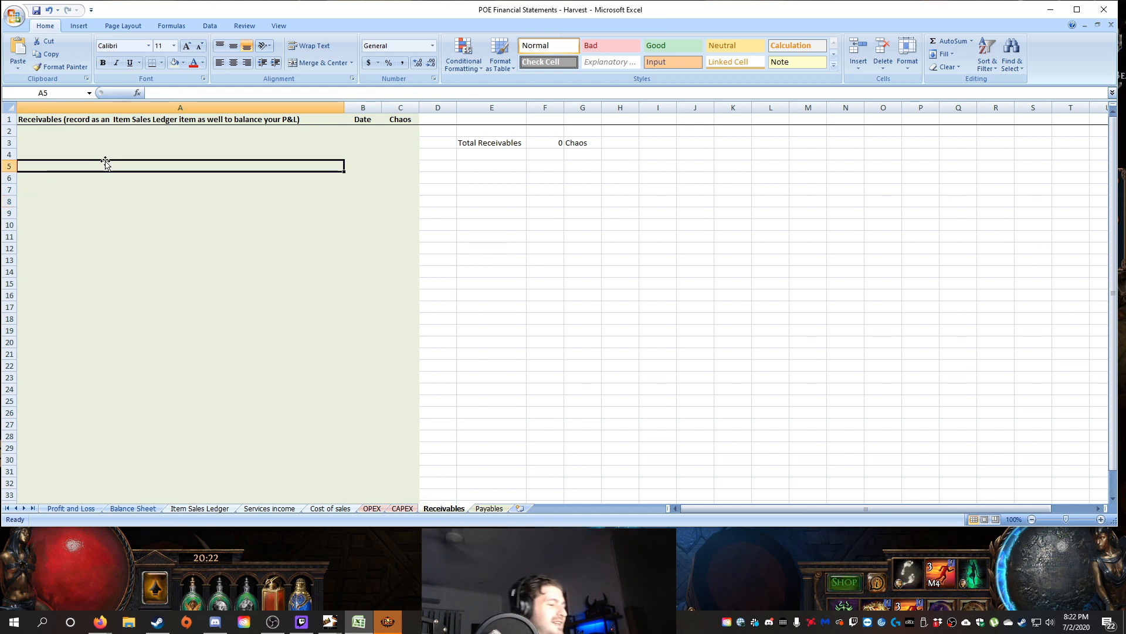
text(loan to andy)
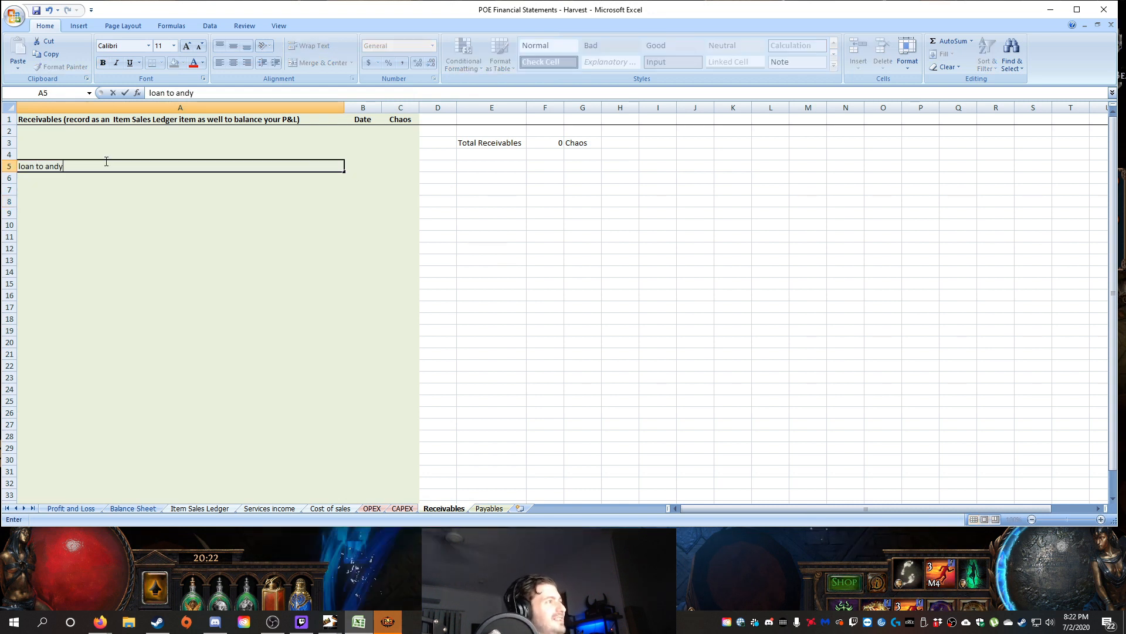
key(Tab)
key(Tab)
text(20)
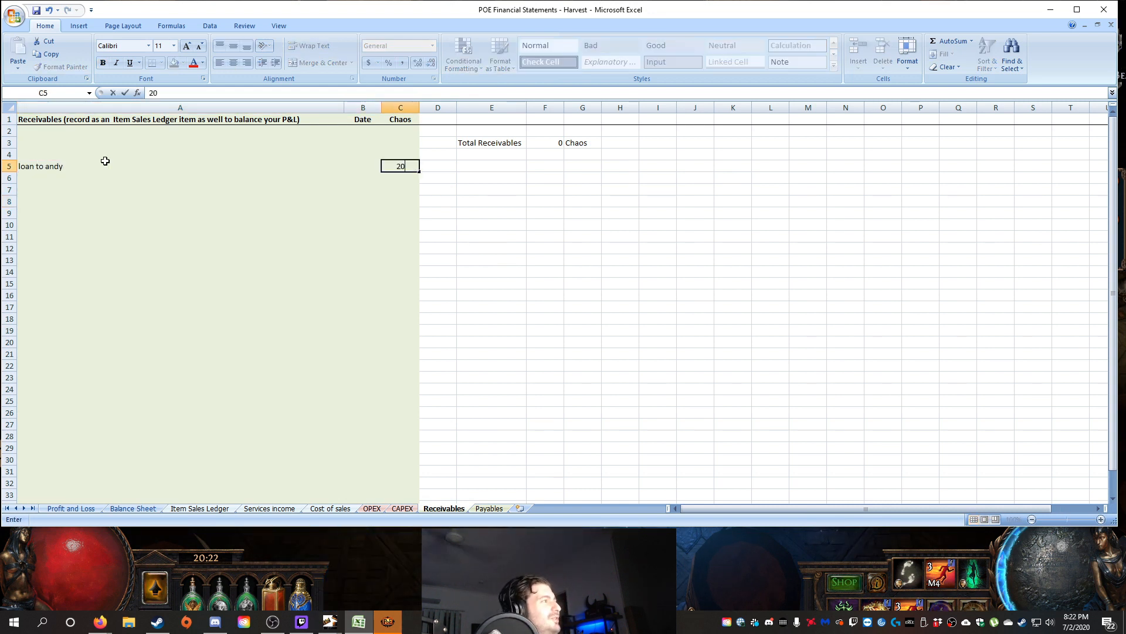
text(0)
key(Return)
click(524, 330)
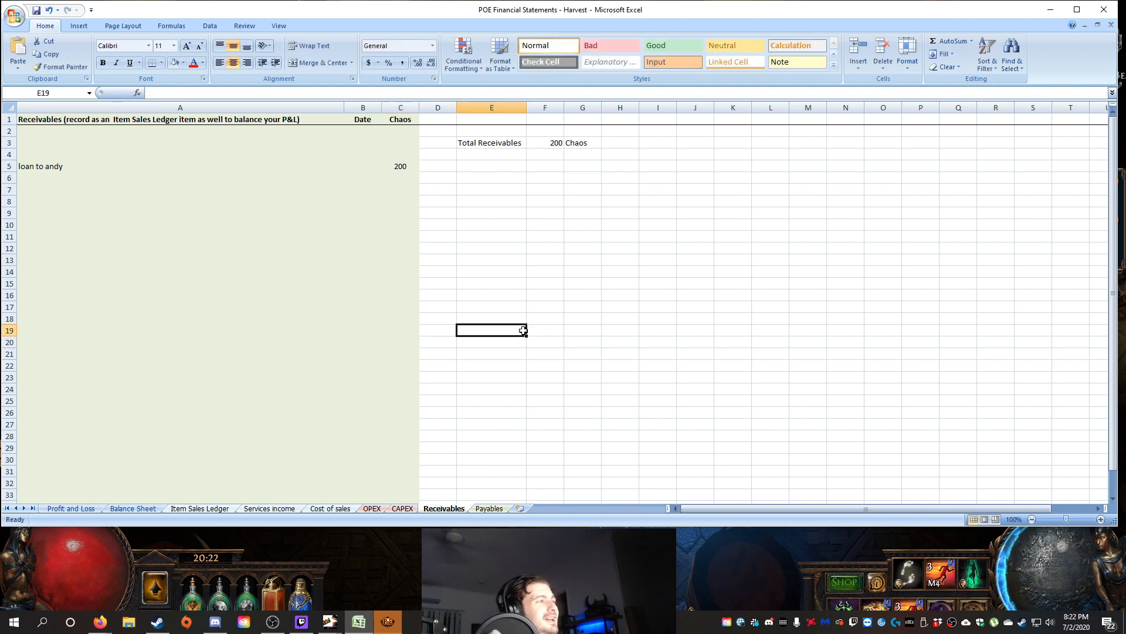
Step: Enter "loaned currency" as the description in row 7 of the Item Sales Ledger, below the existing sales entry
click(70, 509)
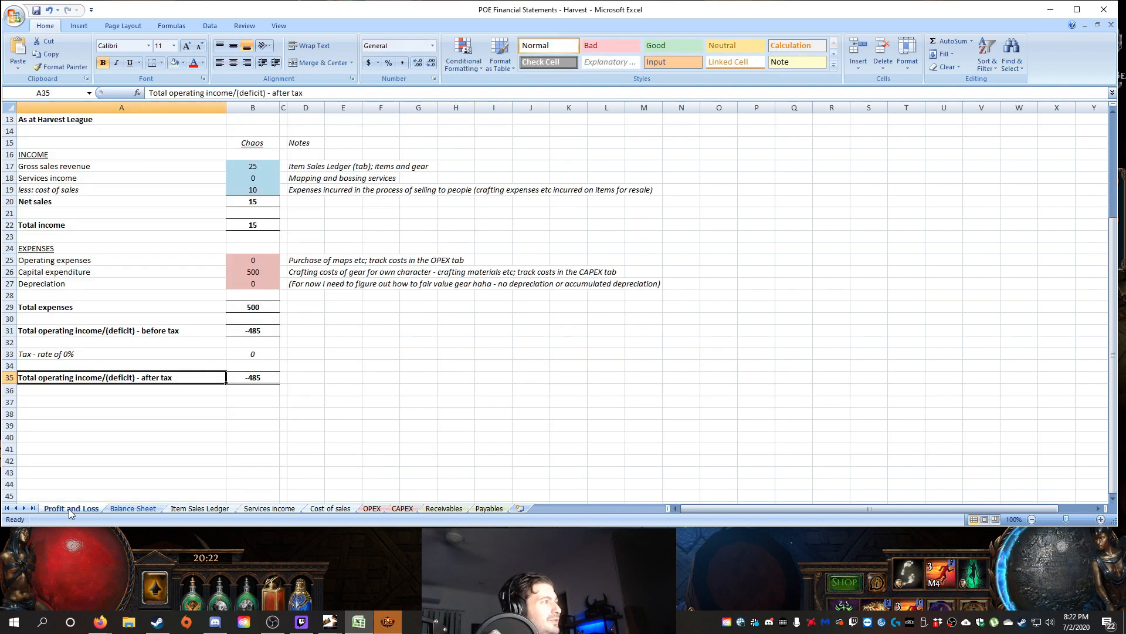
click(229, 509)
click(138, 216)
click(65, 189)
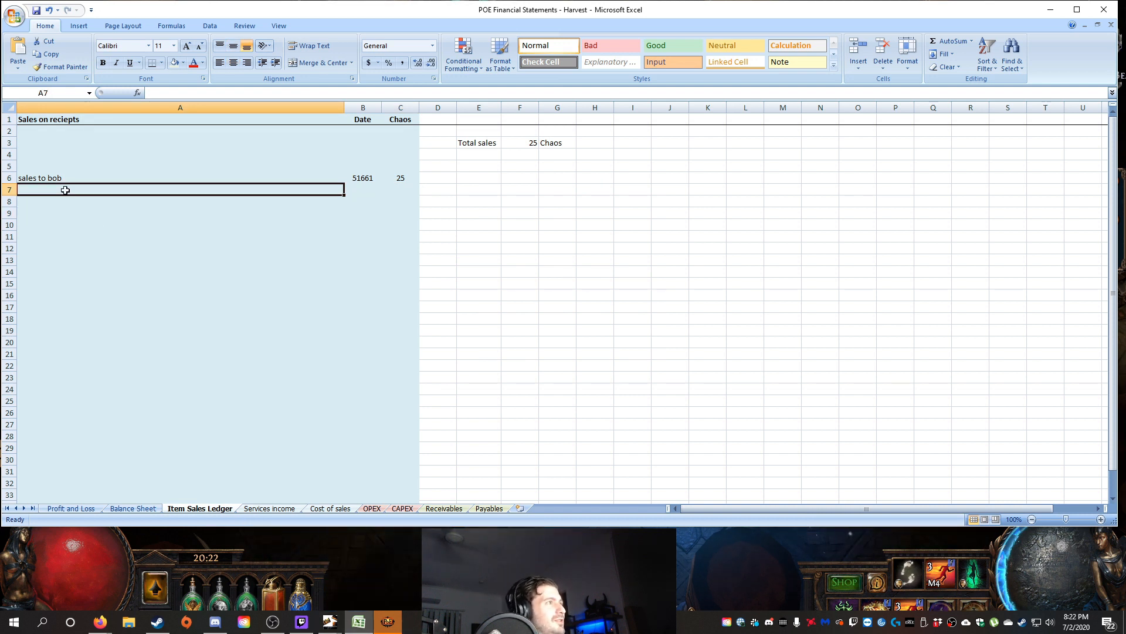
text(loa)
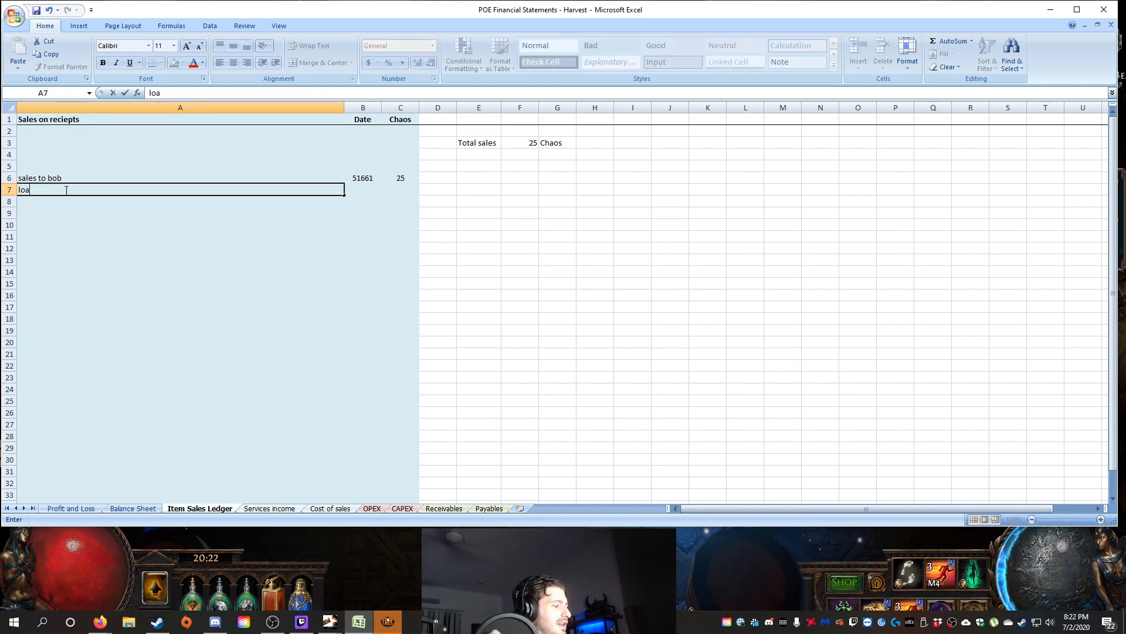
text(ned currency)
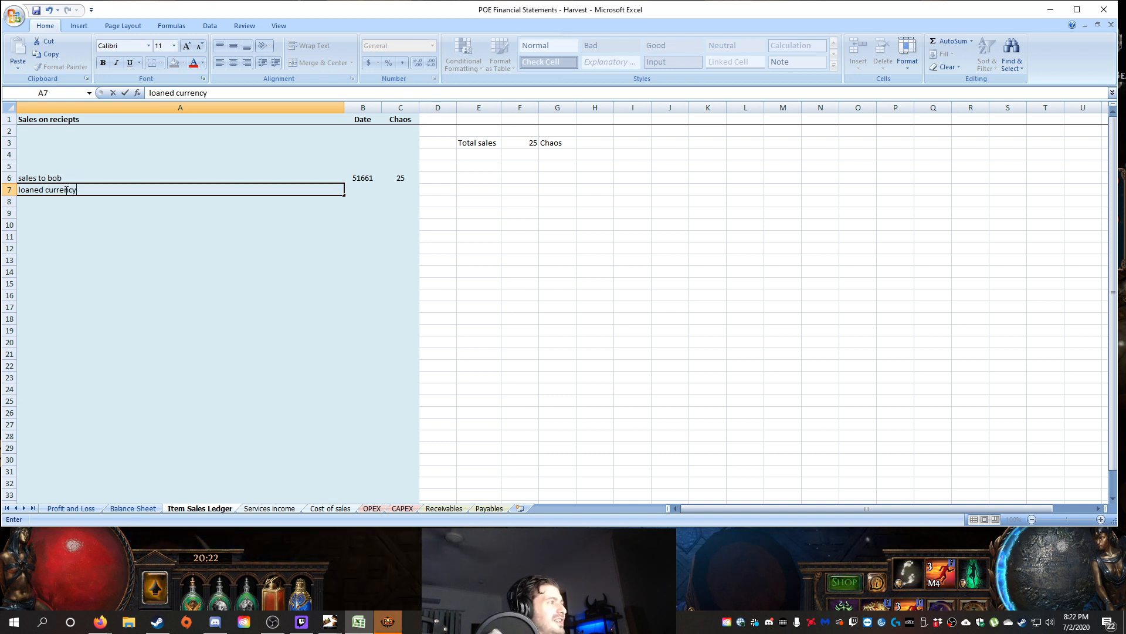
key(Return)
Step: Set the Chaos amount of the loaned currency entry to 200, leaving its date blank
key(Right)
key(Right)
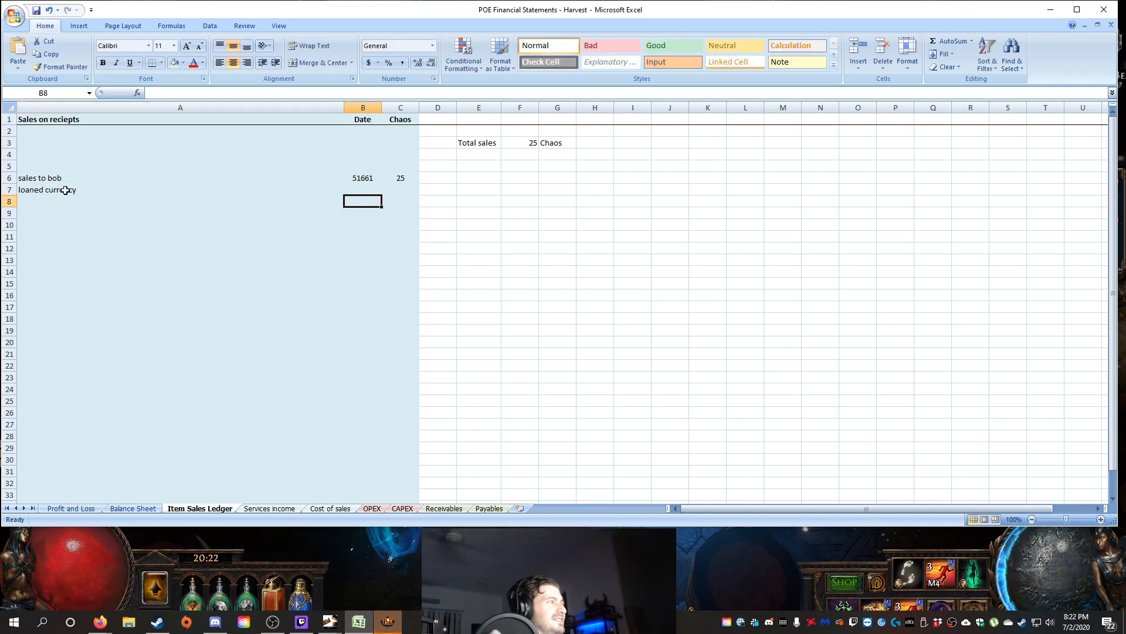
key(Up)
key(Left)
key(Right)
text(200)
key(Return)
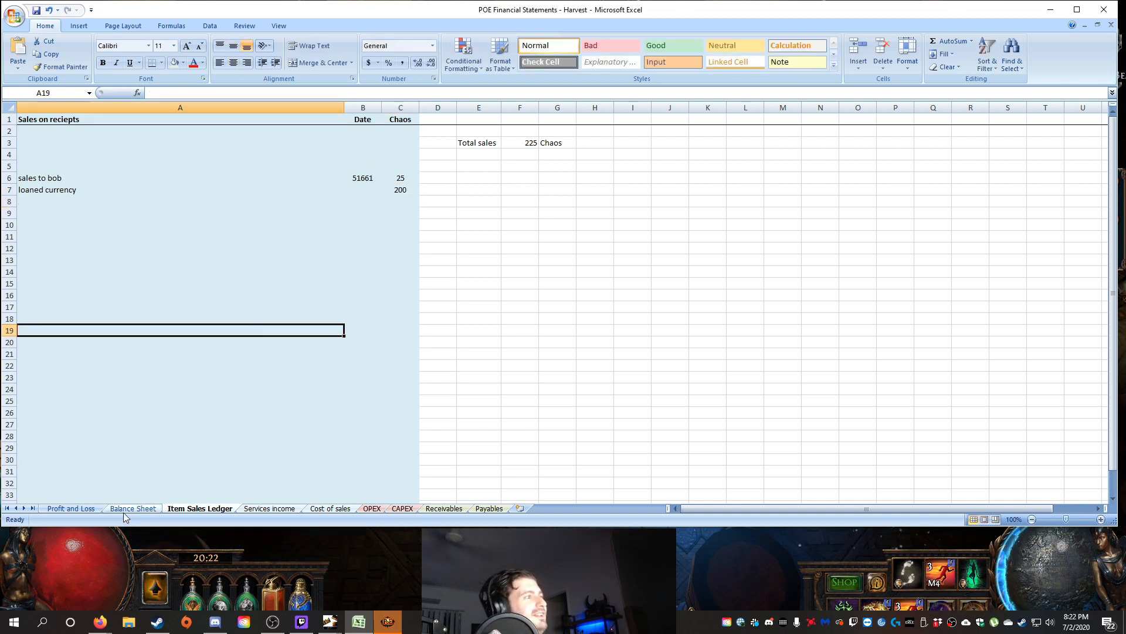
Step: Compare the Receivables - from other players row on the Balance Sheet with the loan entries in the Receivables and Item Sales Ledger sheets
click(133, 509)
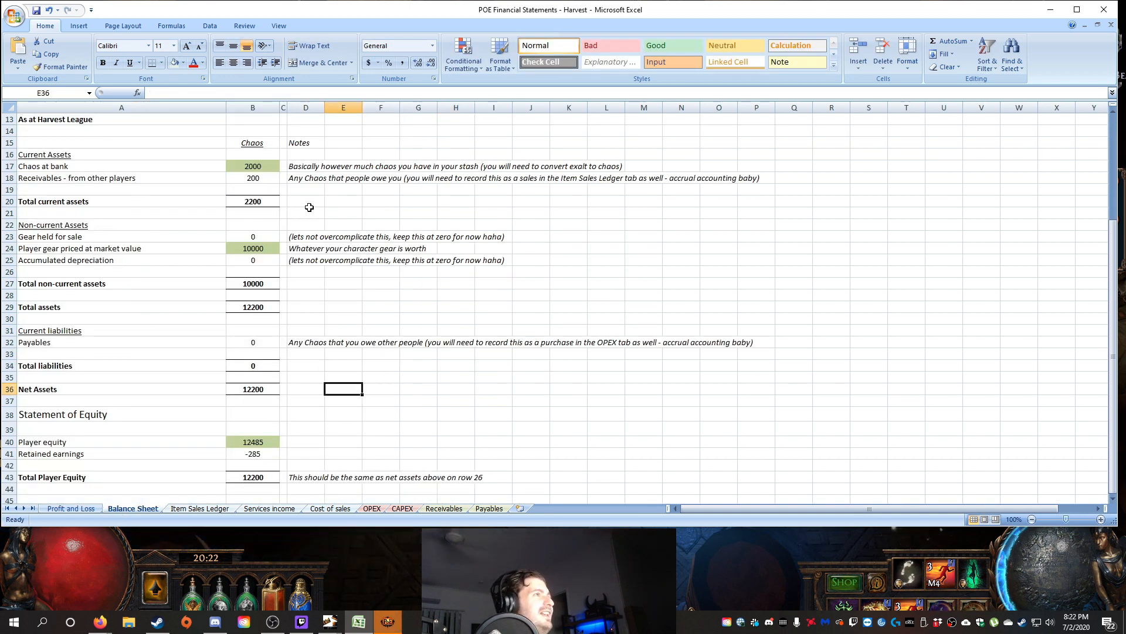
drag(81, 179, 253, 179)
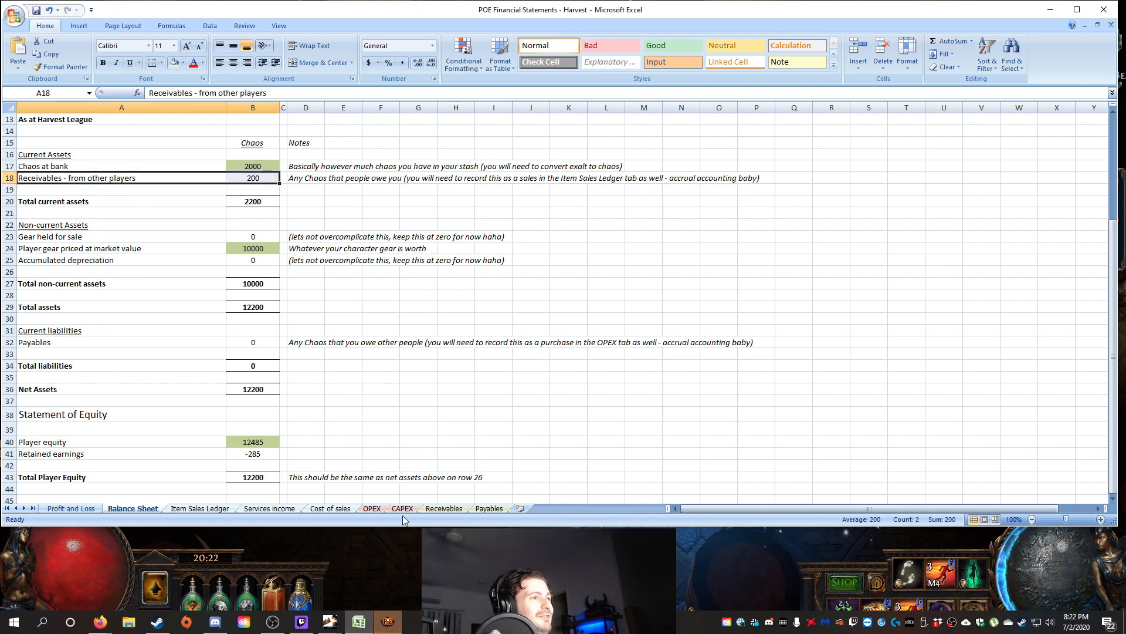
click(444, 508)
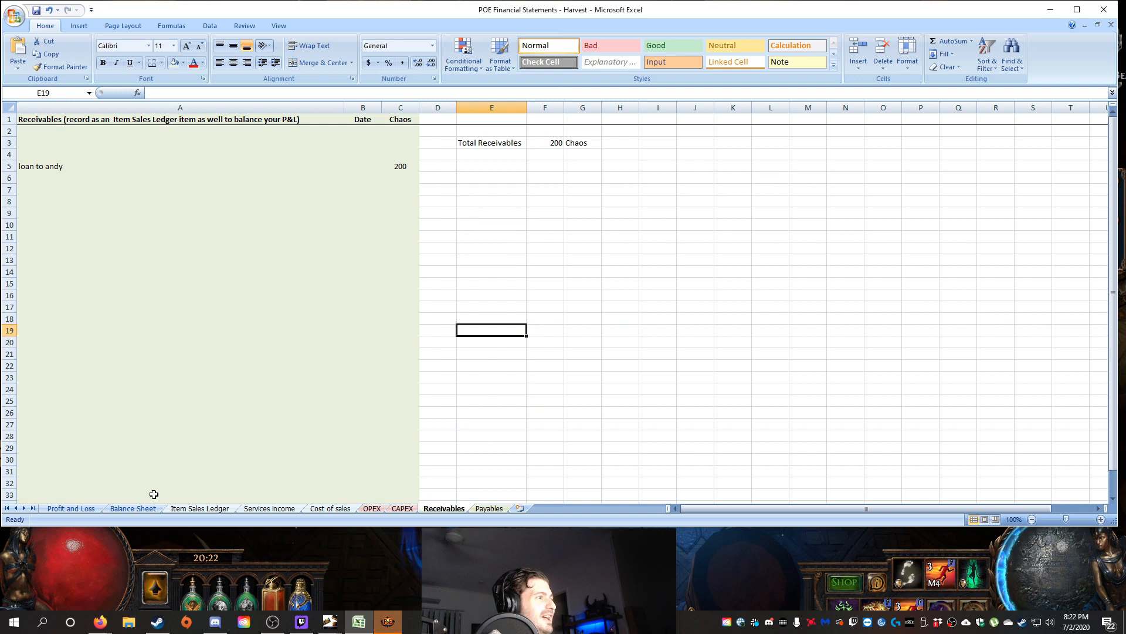
click(199, 509)
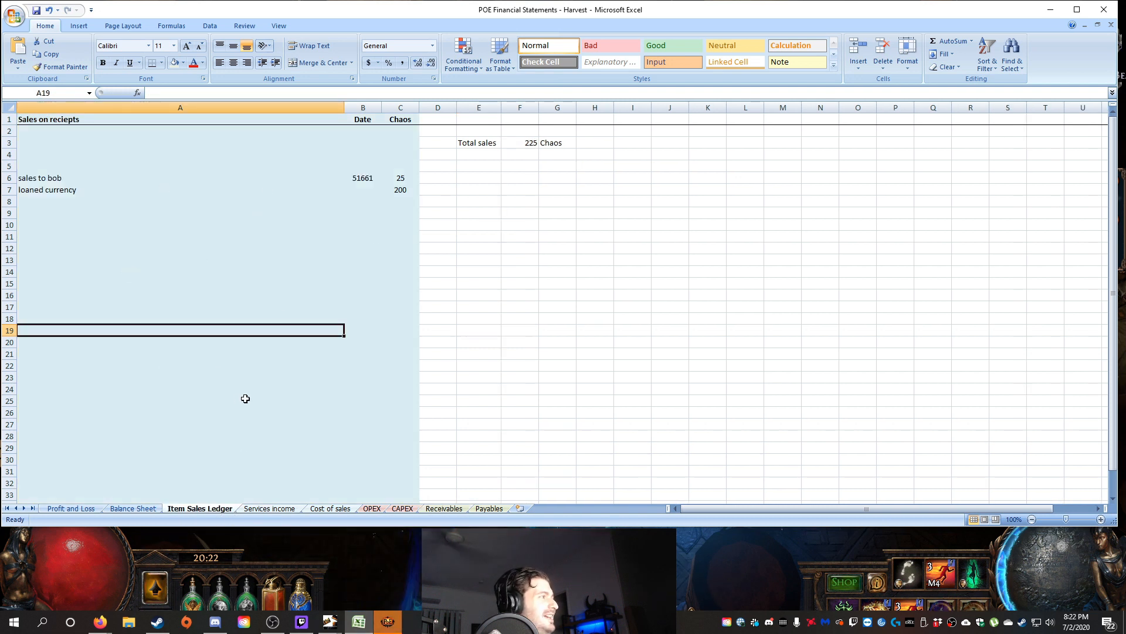
click(88, 271)
drag(53, 190, 411, 202)
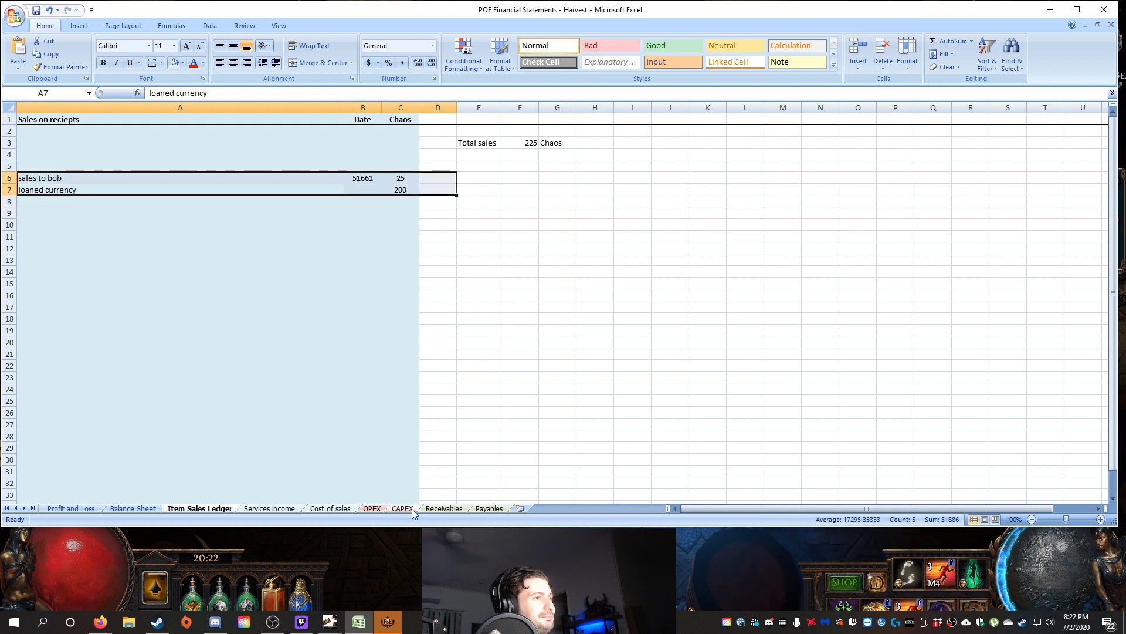
click(438, 511)
drag(24, 167, 376, 189)
click(559, 367)
click(545, 319)
Step: Return to the Balance Sheet and examine the Receivables - from other players row and its amount again
click(147, 510)
click(236, 179)
drag(118, 183, 252, 181)
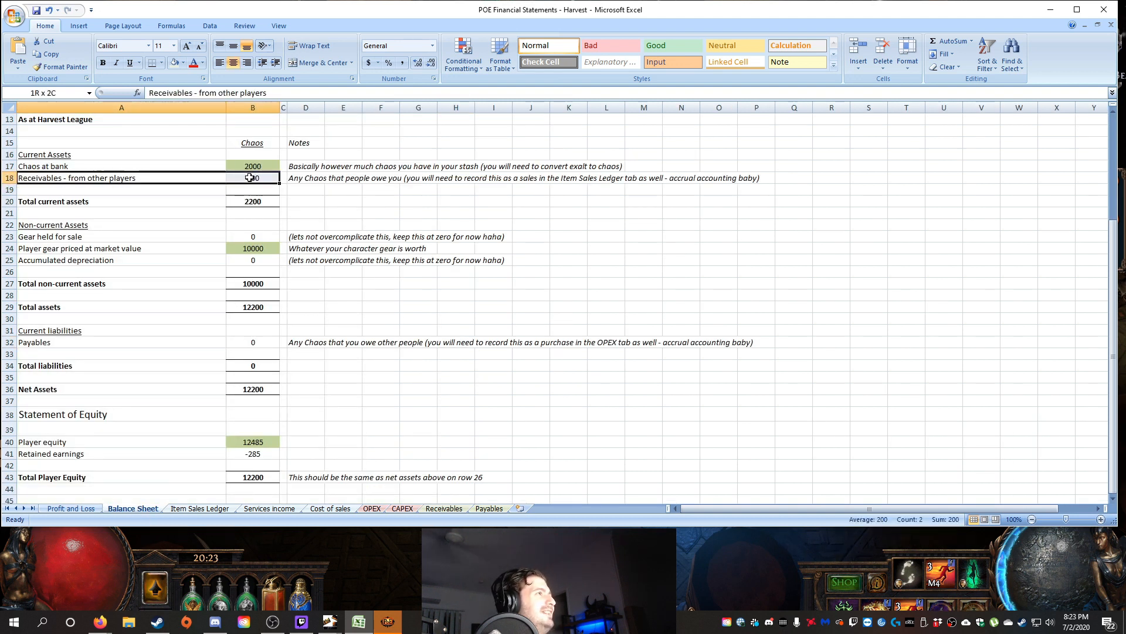
click(446, 400)
click(289, 387)
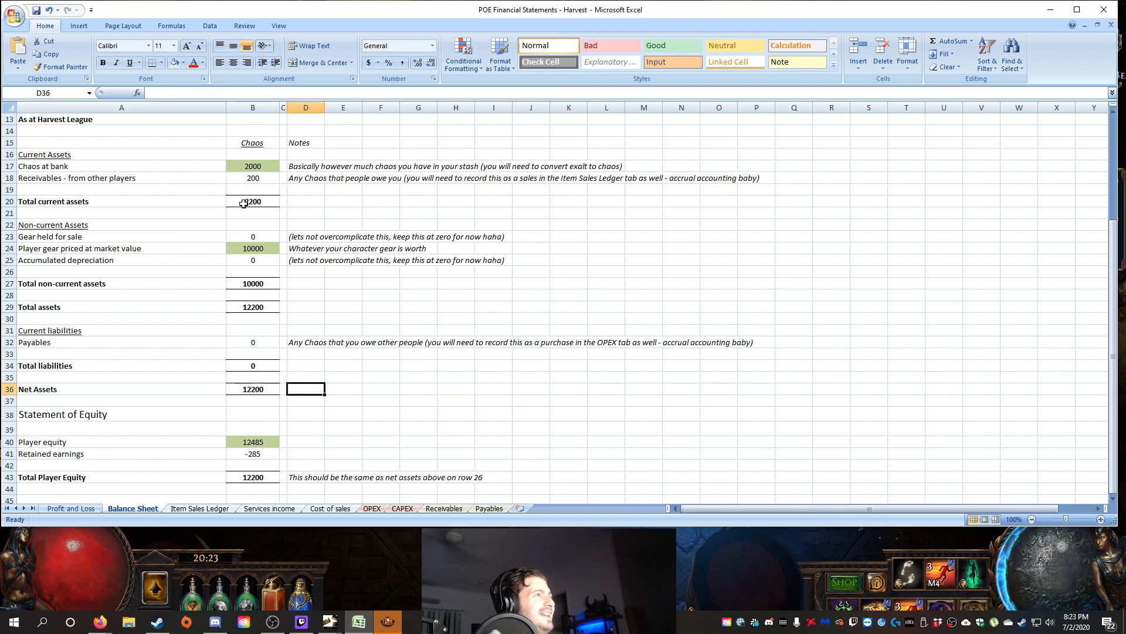
drag(118, 178, 248, 178)
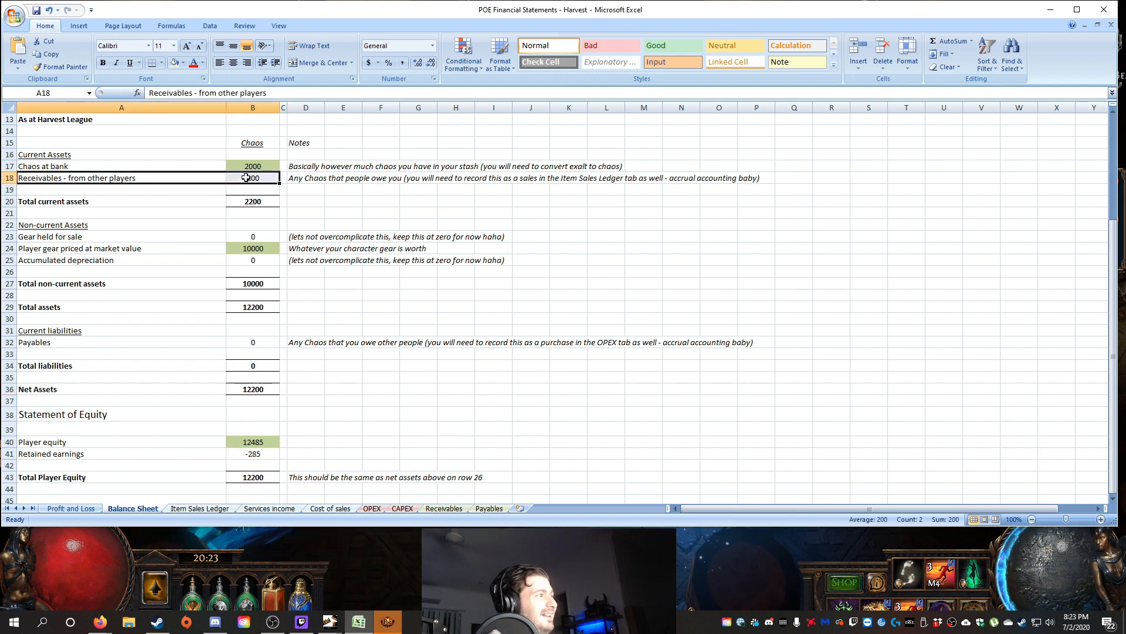
click(459, 297)
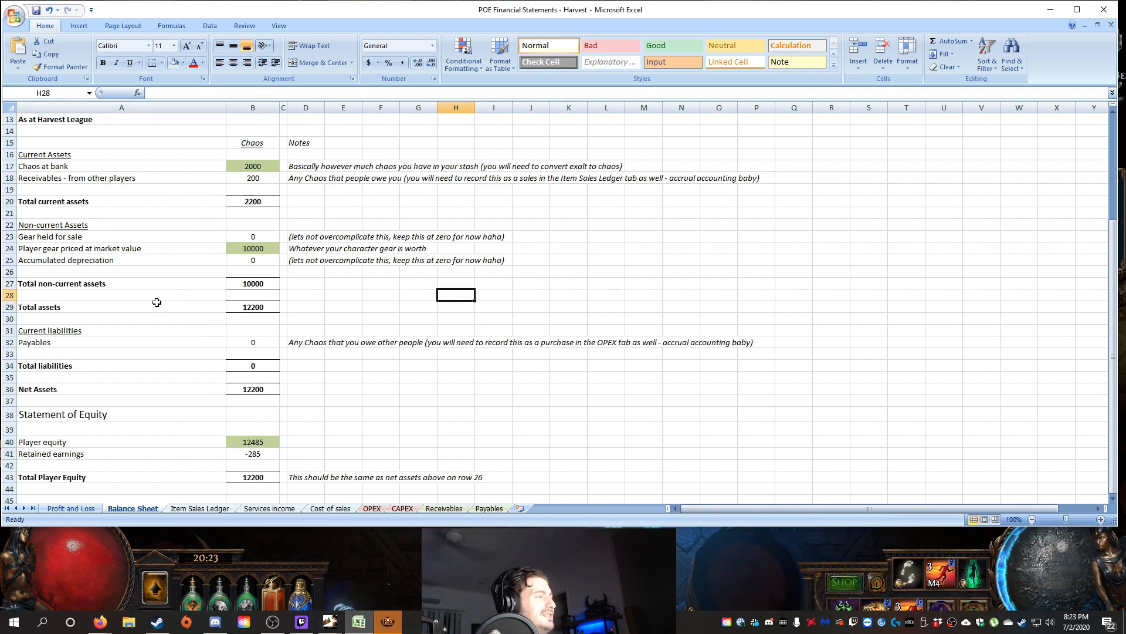
Step: Examine the Gross sales revenue row on the Profit and Loss sheet to see how the loan entry feeds income
click(77, 499)
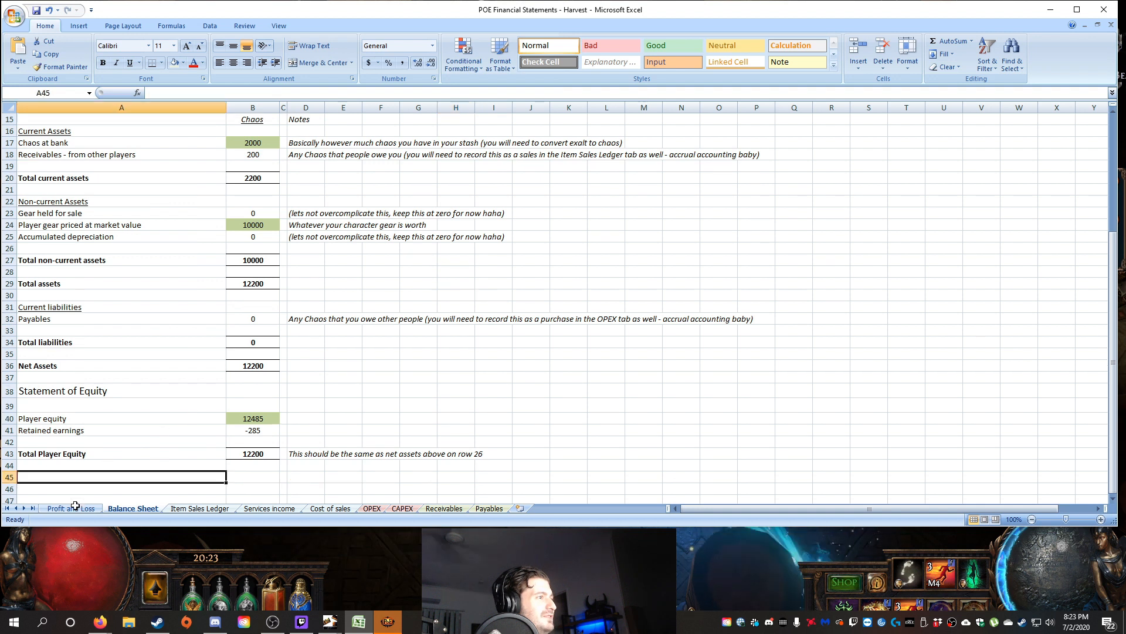
click(75, 506)
click(101, 354)
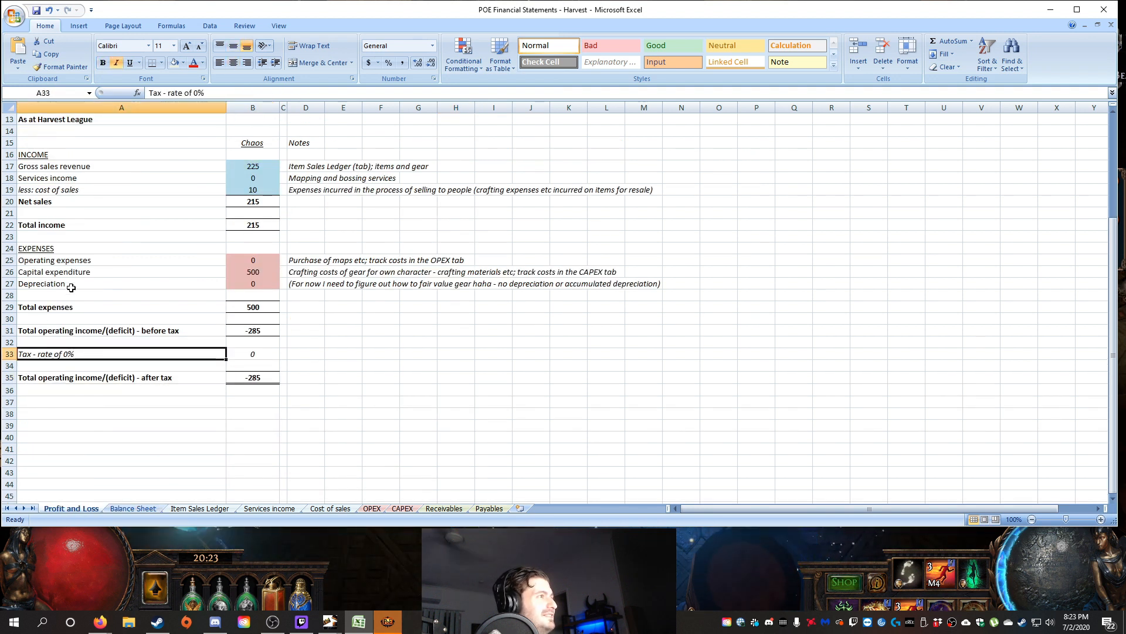
click(61, 165)
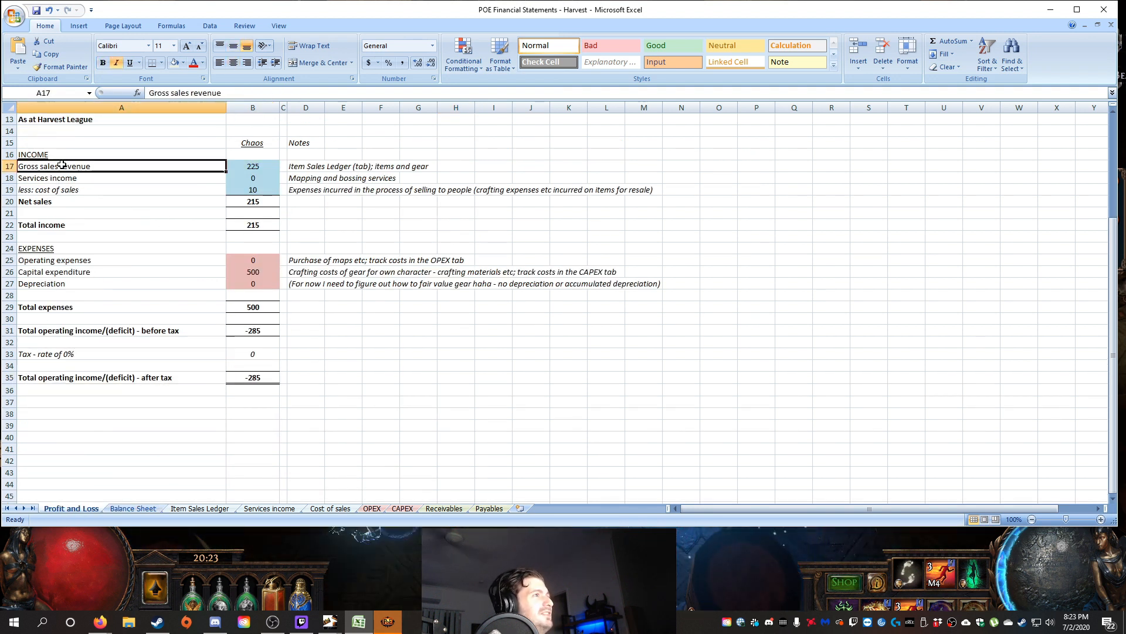
drag(62, 165, 254, 169)
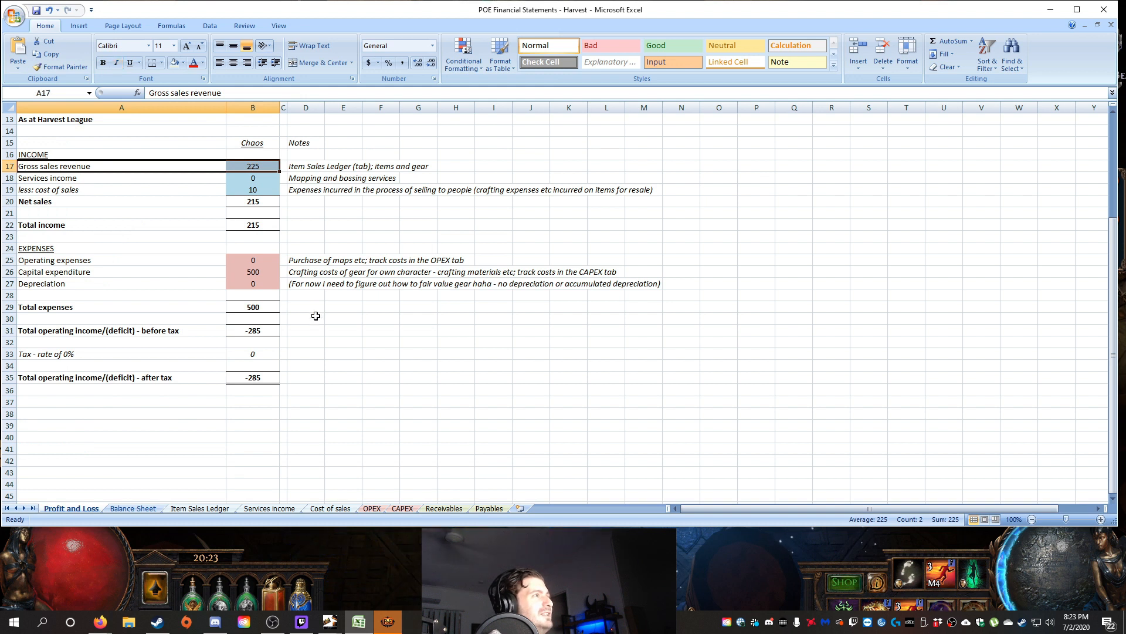
click(357, 239)
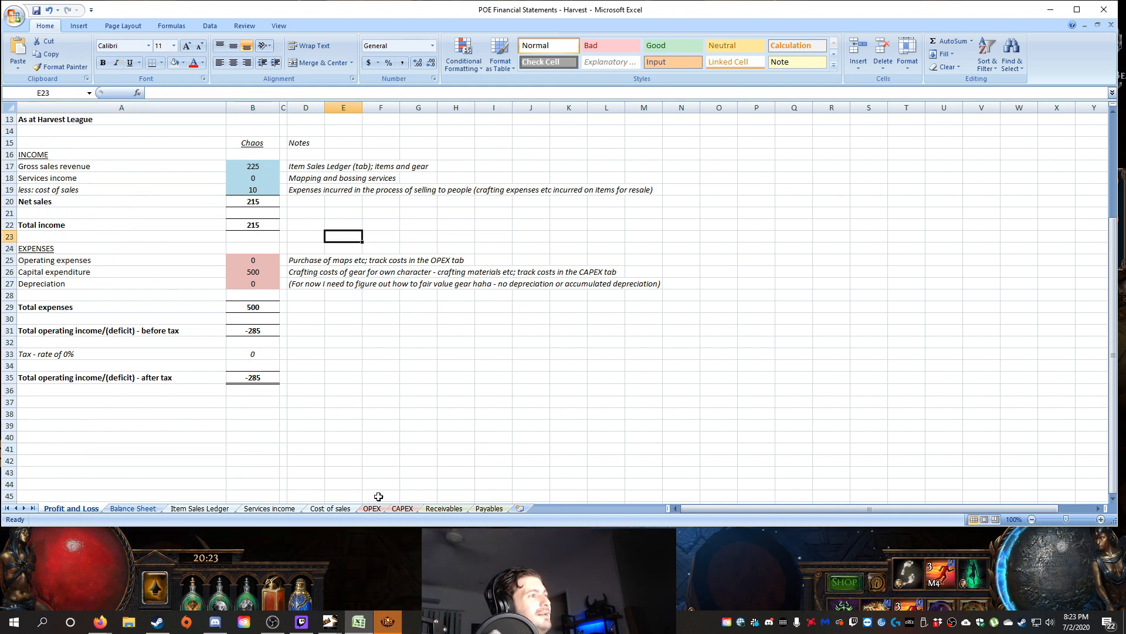
click(317, 390)
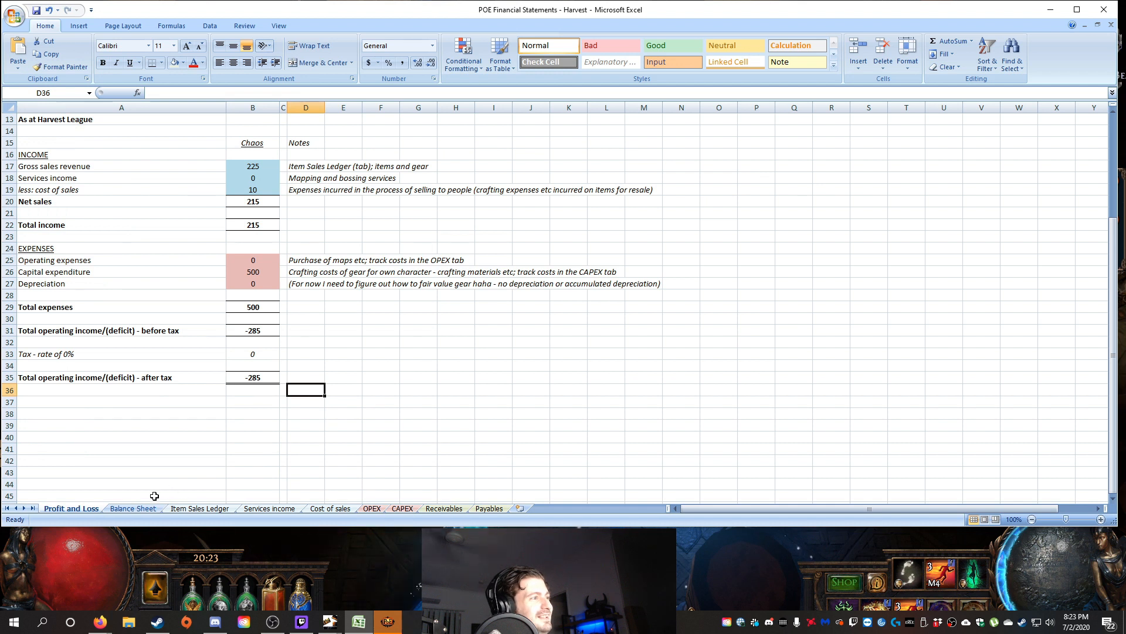
Step: Review the Balance Sheet once more, and go back to the heading of the Profit and Loss statement
click(138, 508)
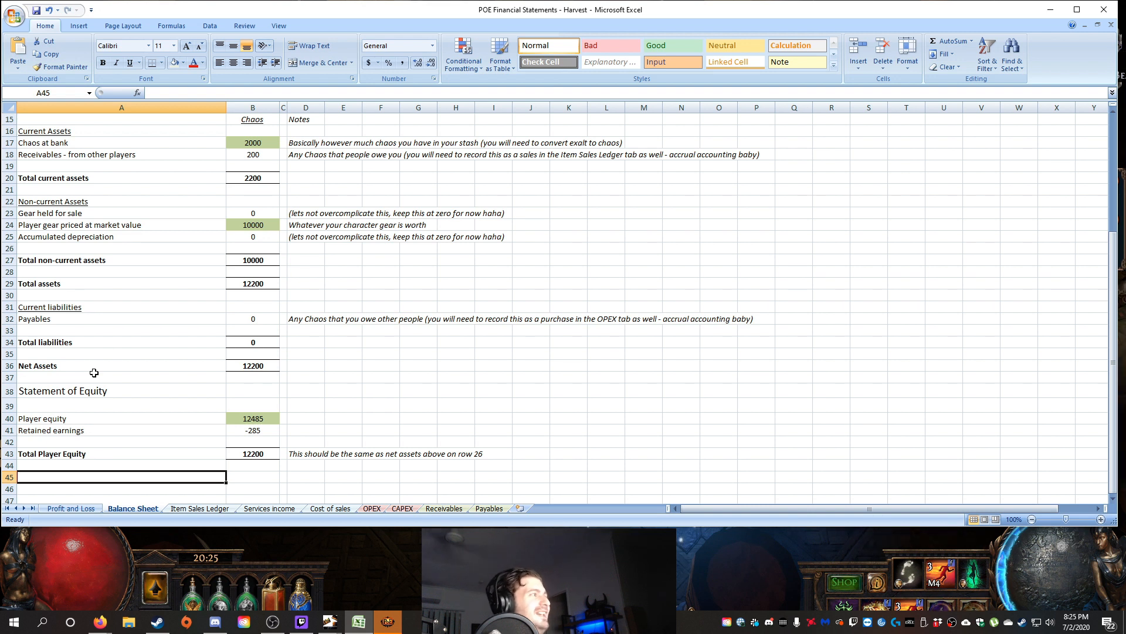
click(71, 508)
scroll(119, 418, up, 4)
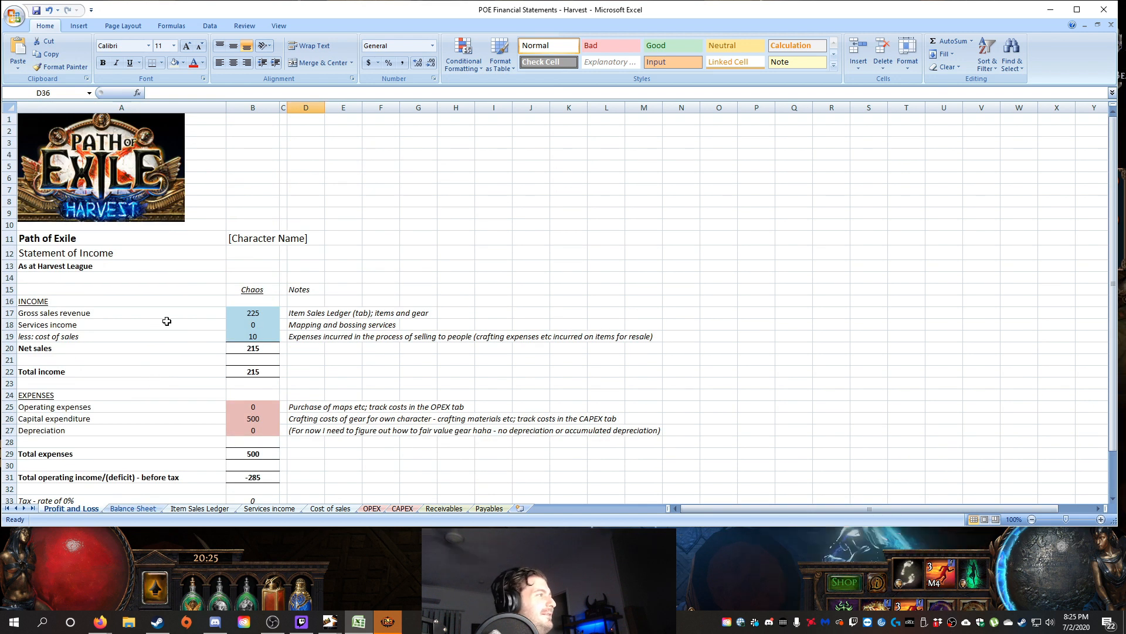